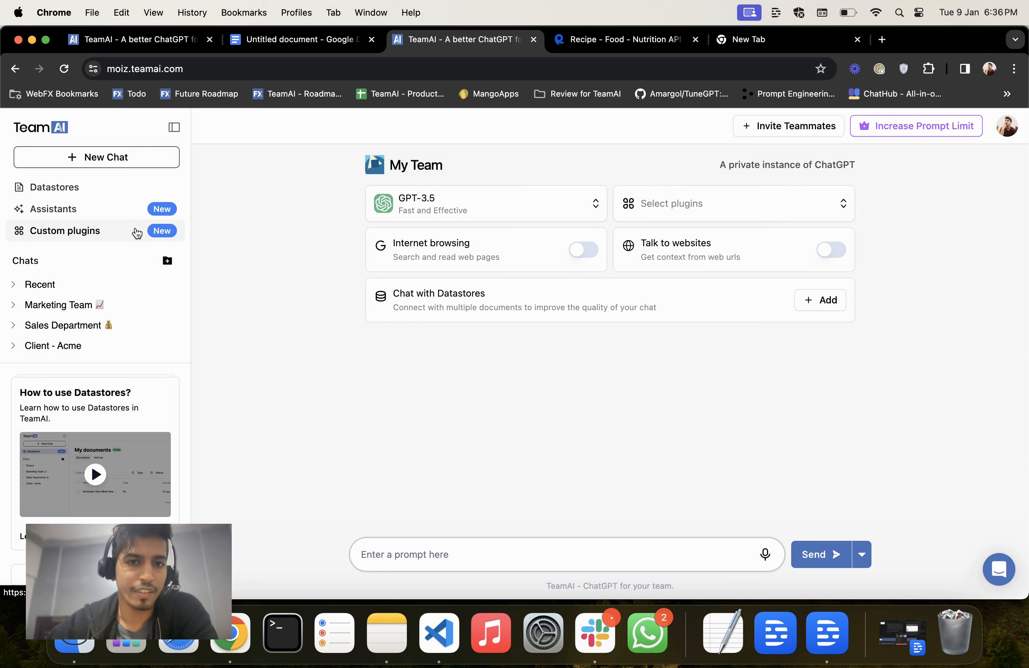
- Create a new custom plugin and bring up the Recipe - Food - Nutrition API's Search Recipes endpoint on RapidAPI
left_click(137, 231)
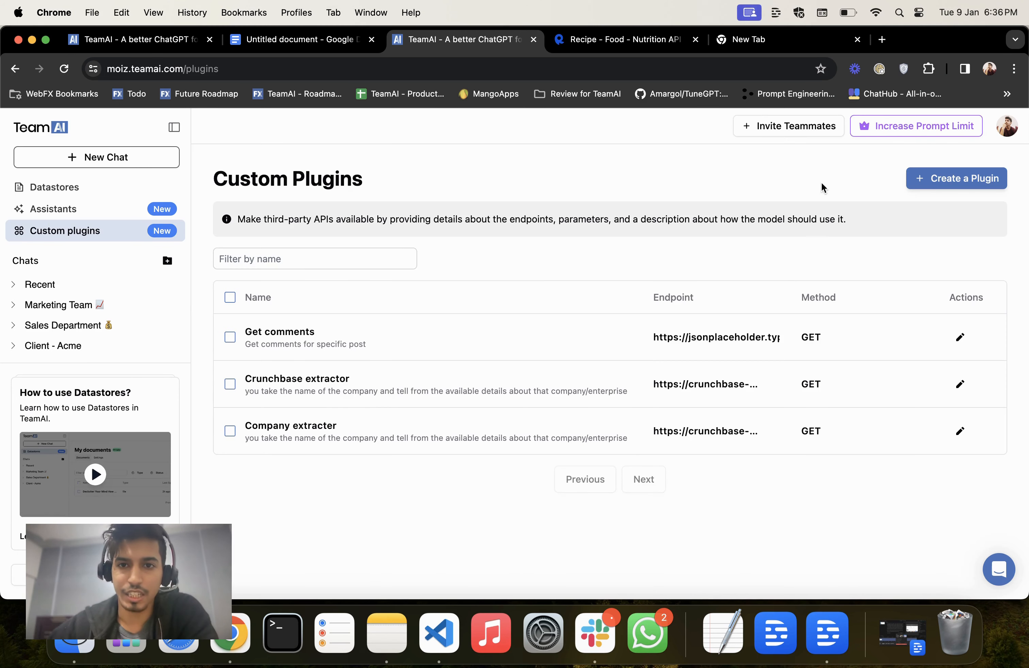
left_click(940, 182)
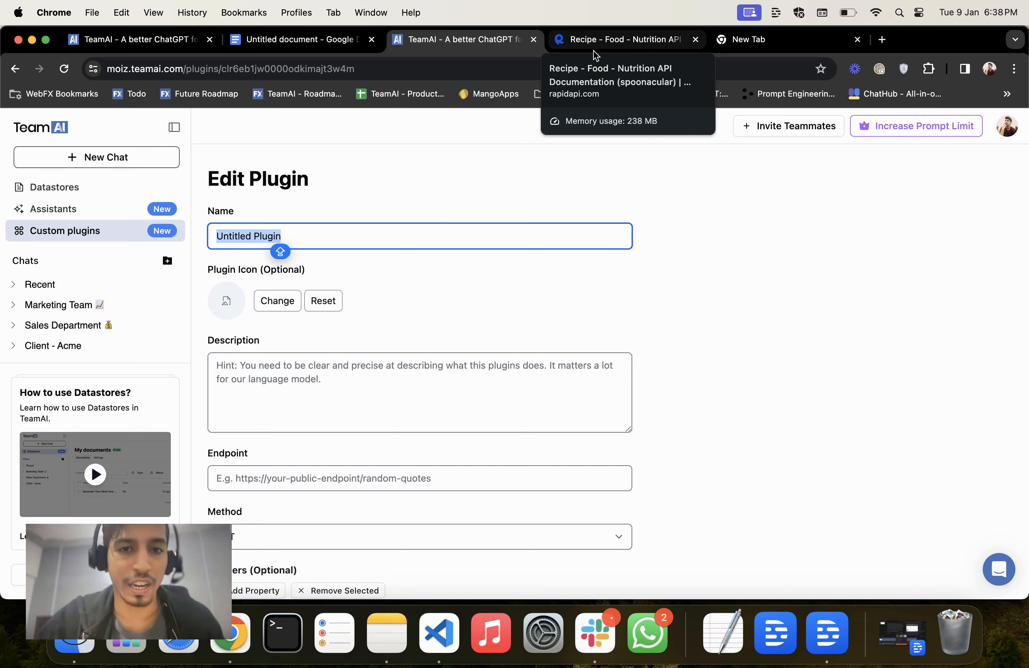
left_click(592, 49)
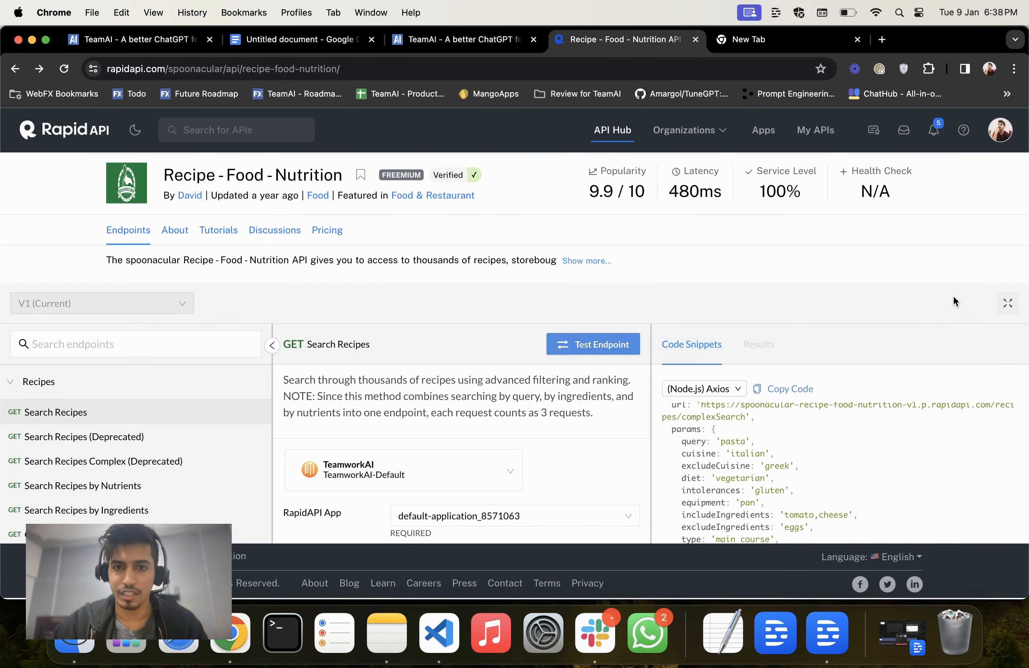
left_click(1000, 319)
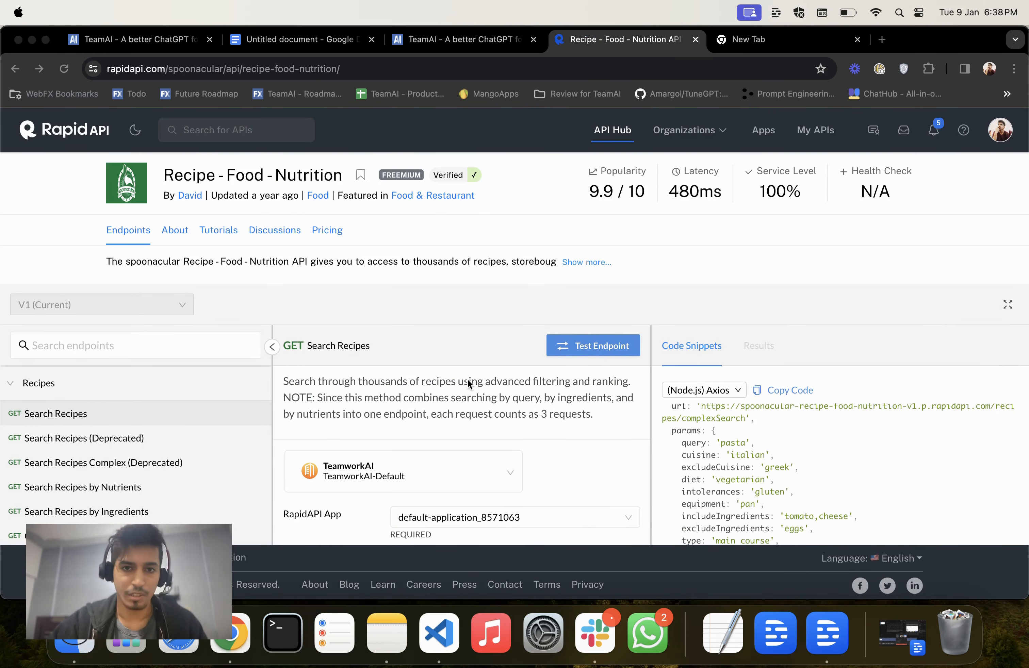
- Back in TeamAI, name the plugin using the saved suggestion for "RECIPE"
left_click(407, 39)
type("RECIPE")
key("Down")
key("Return")
scroll(363, 338, "down", 5)
scroll(367, 354, "up", 3)
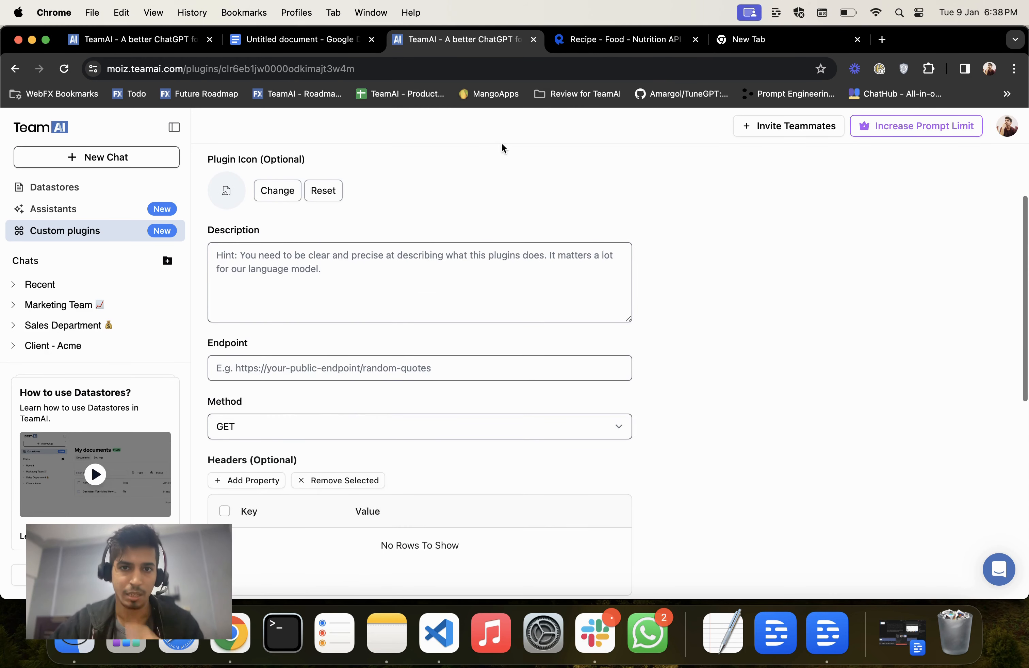
- Copy "Search through thousands of recipes using advanced filtering and ranking." from RapidAPI's Search Recipes text into the plugin's description
left_click(607, 39)
triple_click(306, 389)
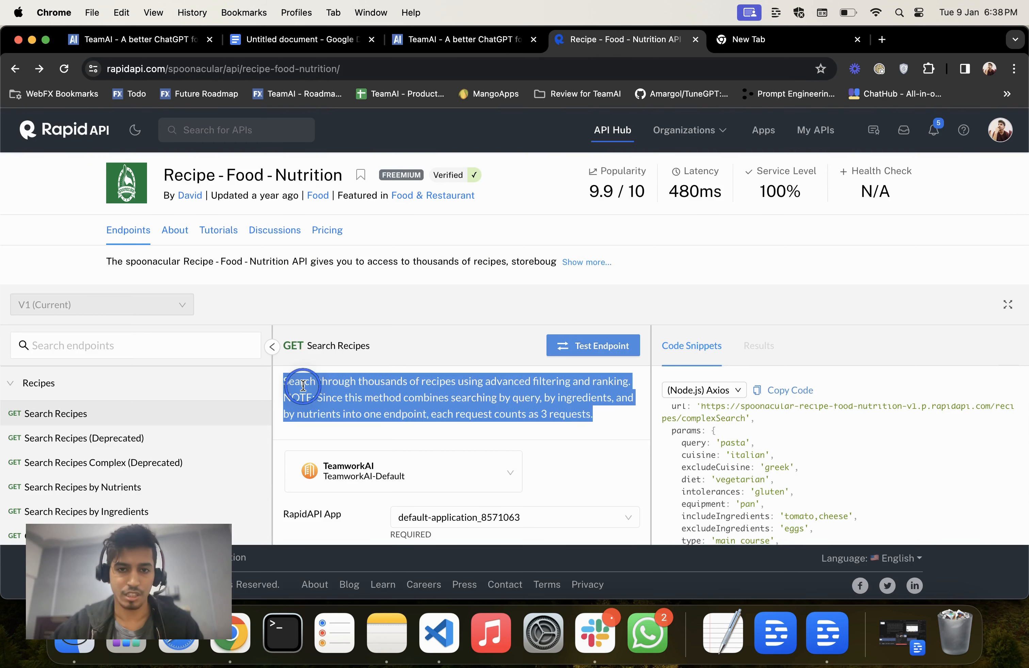
left_click_drag(284, 382, 632, 385)
key("super+c")
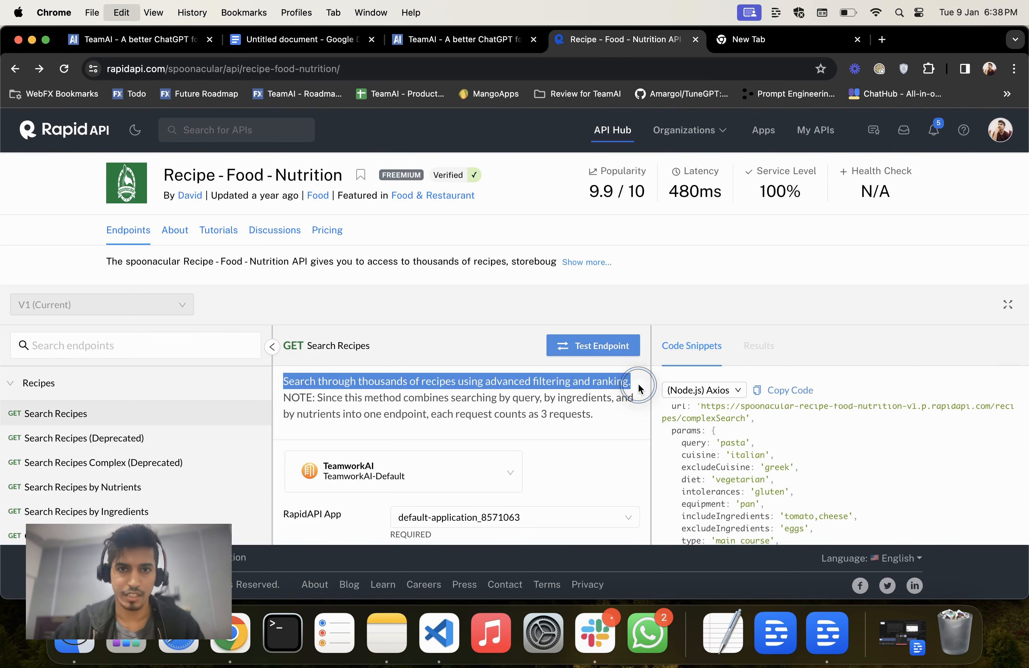
left_click(506, 44)
left_click(402, 283)
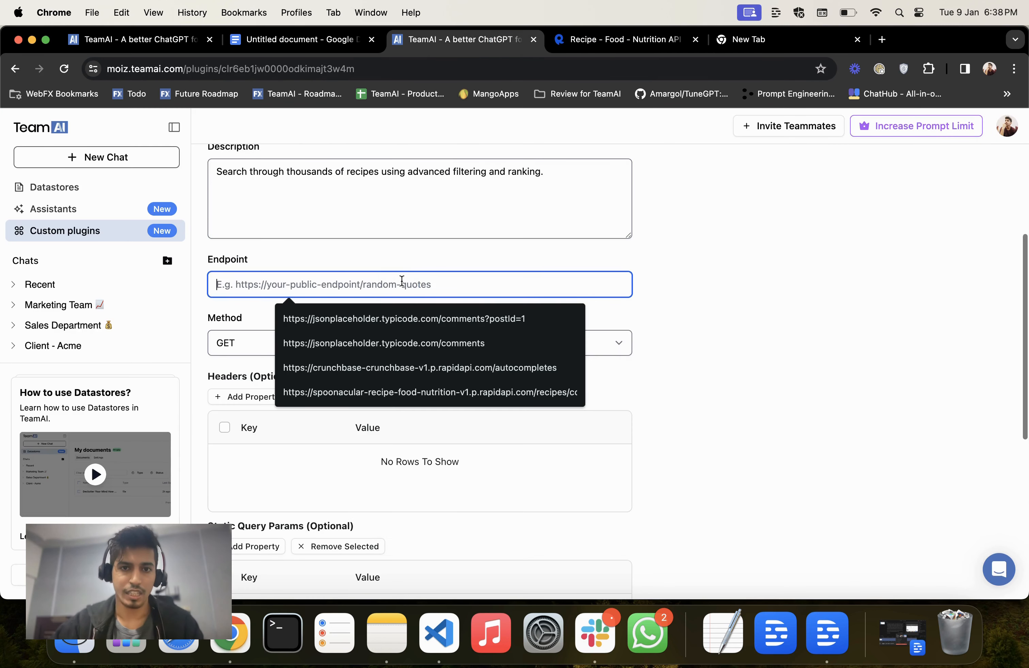
left_click(603, 38)
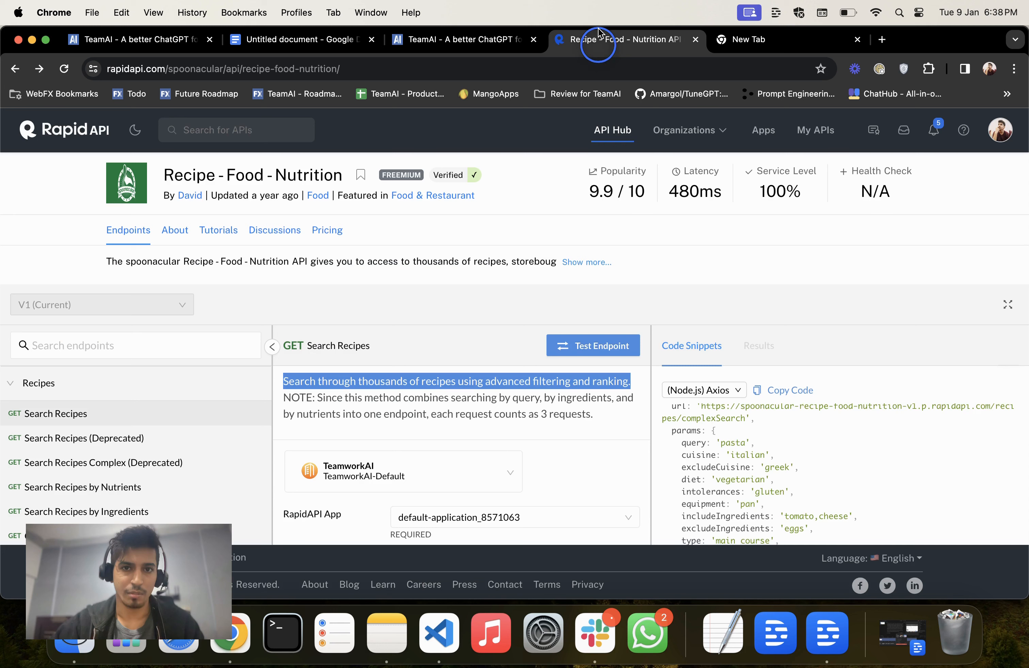
scroll(717, 463, "up", 1)
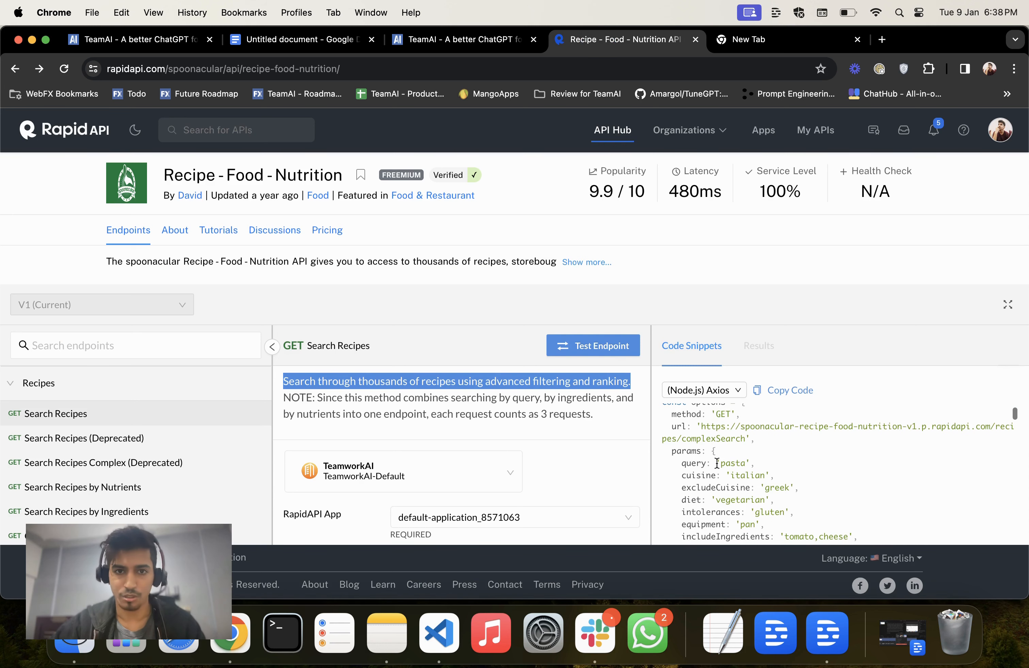
triple_click(713, 425)
double_click(707, 425)
triple_click(707, 425)
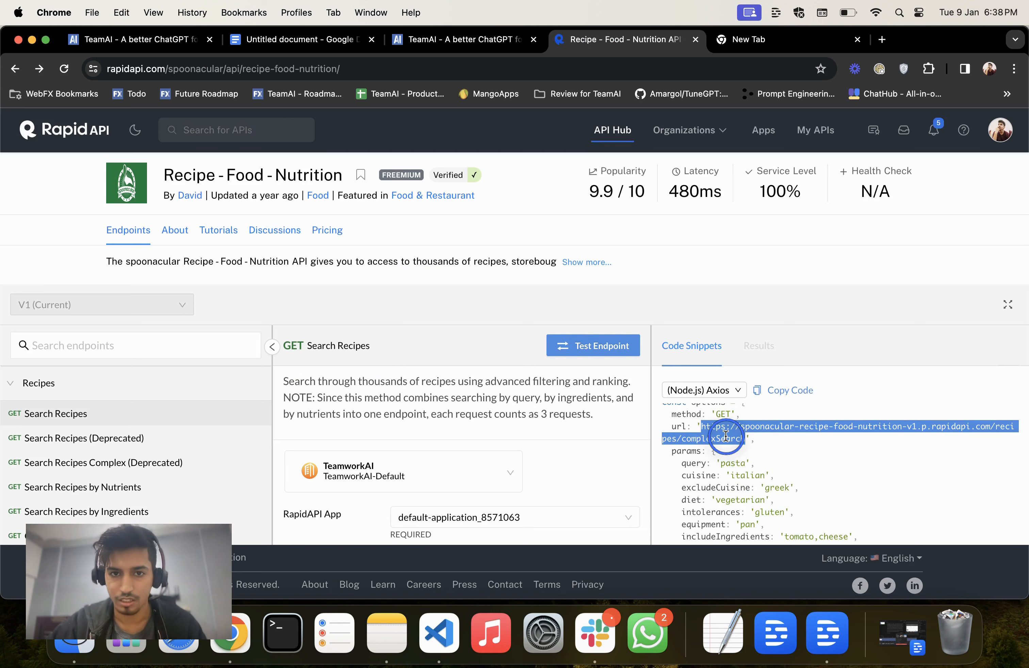
double_click(717, 427)
triple_click(723, 430)
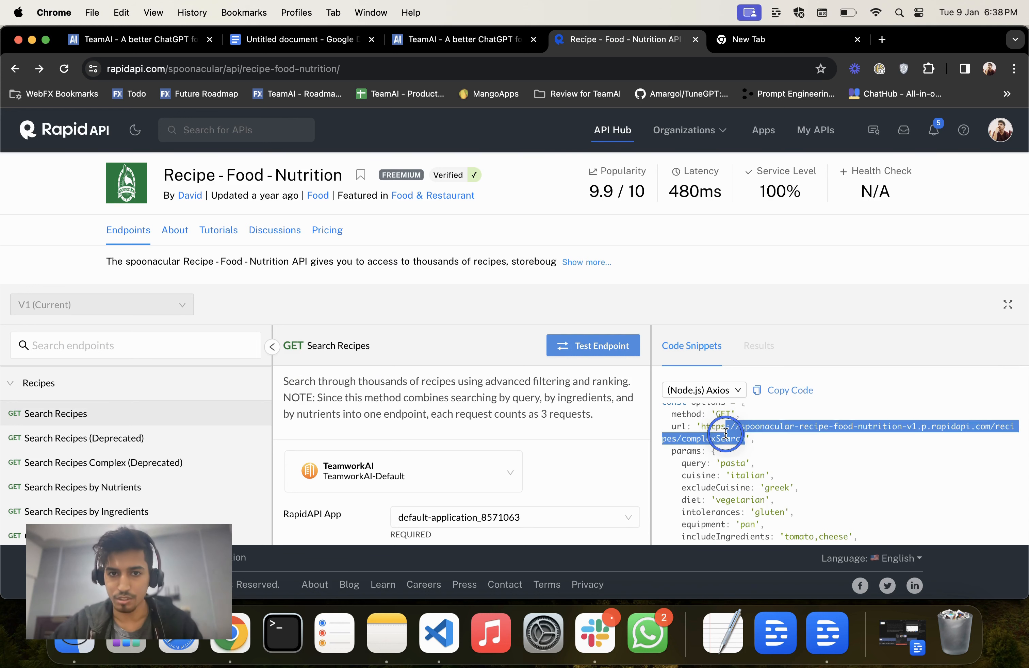
triple_click(724, 435)
key("super+c")
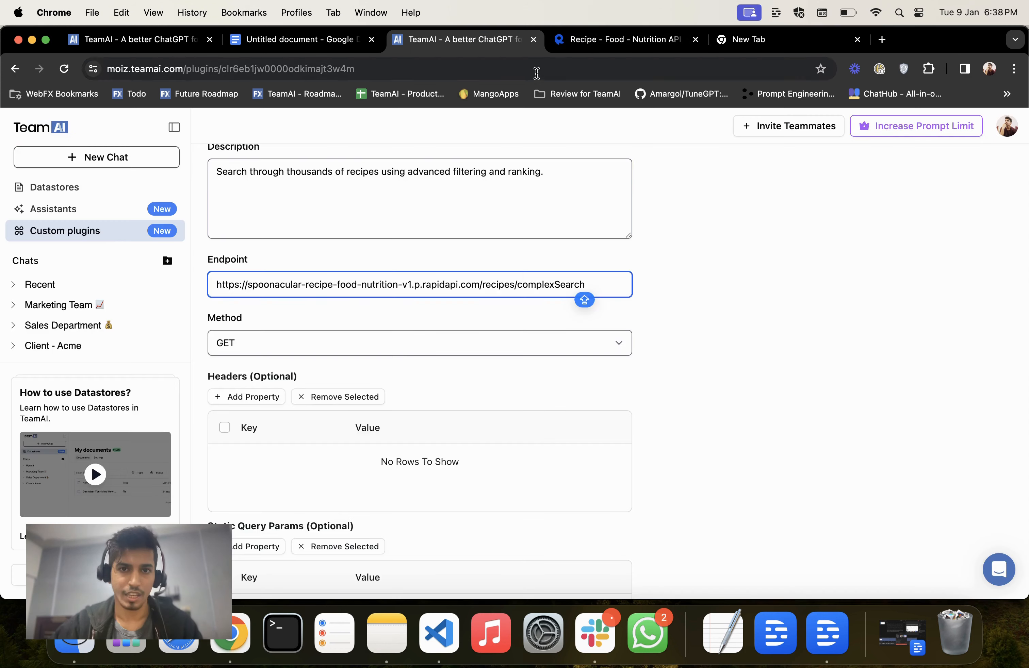
left_click(573, 47)
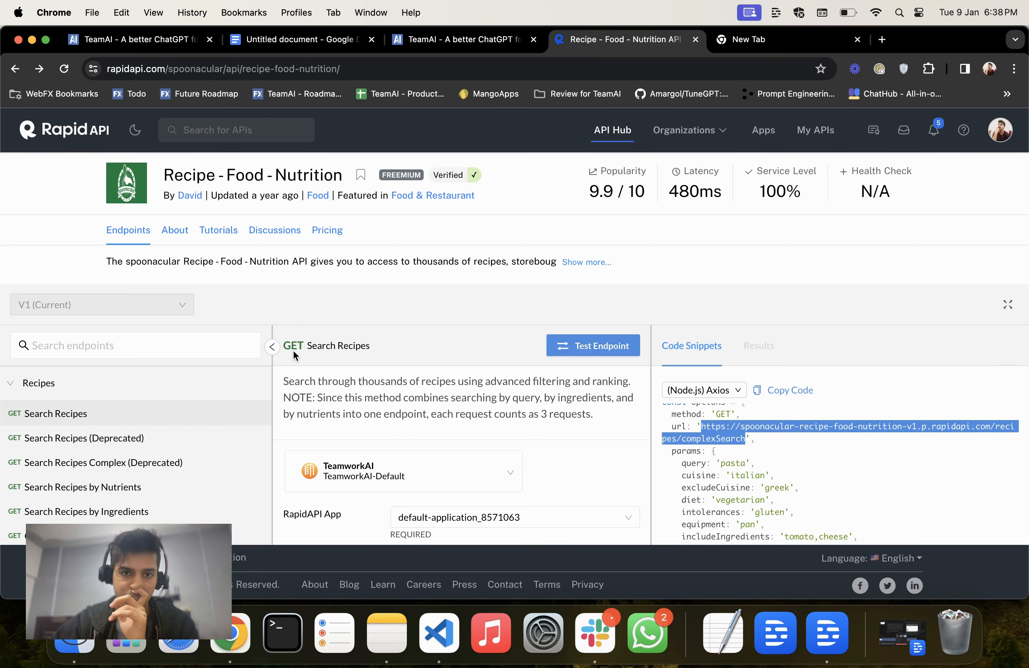
left_click(473, 42)
scroll(359, 323, "down", 1)
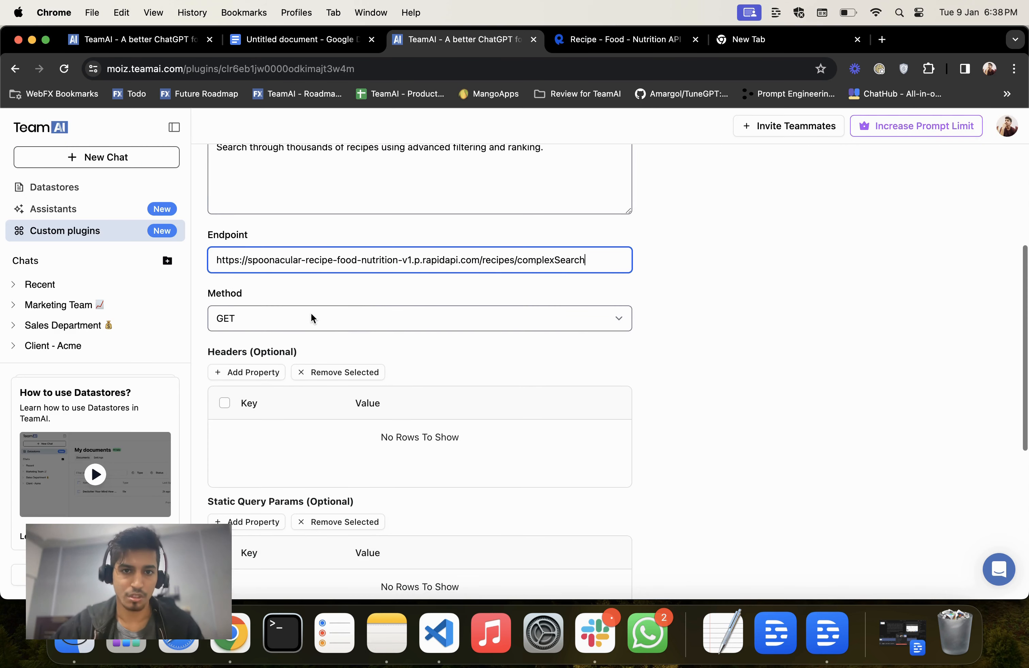
- Add a header property with the key X-RapidAPI-Key, copied from the headers in RapidAPI's code snippet
scroll(310, 319, "down", 2)
left_click(630, 44)
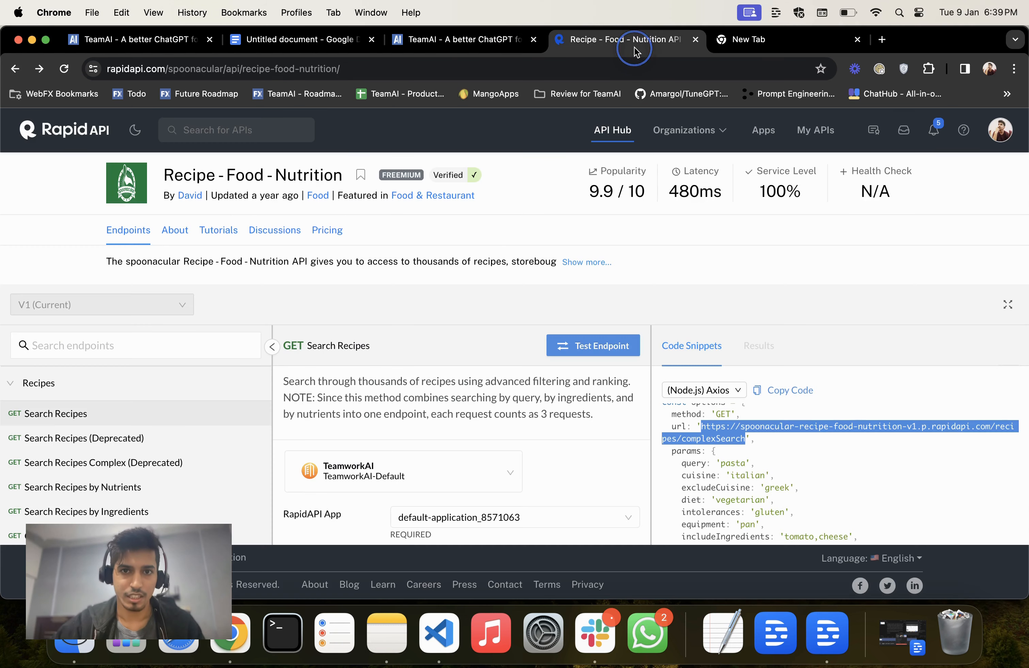
scroll(506, 406, "down", 1)
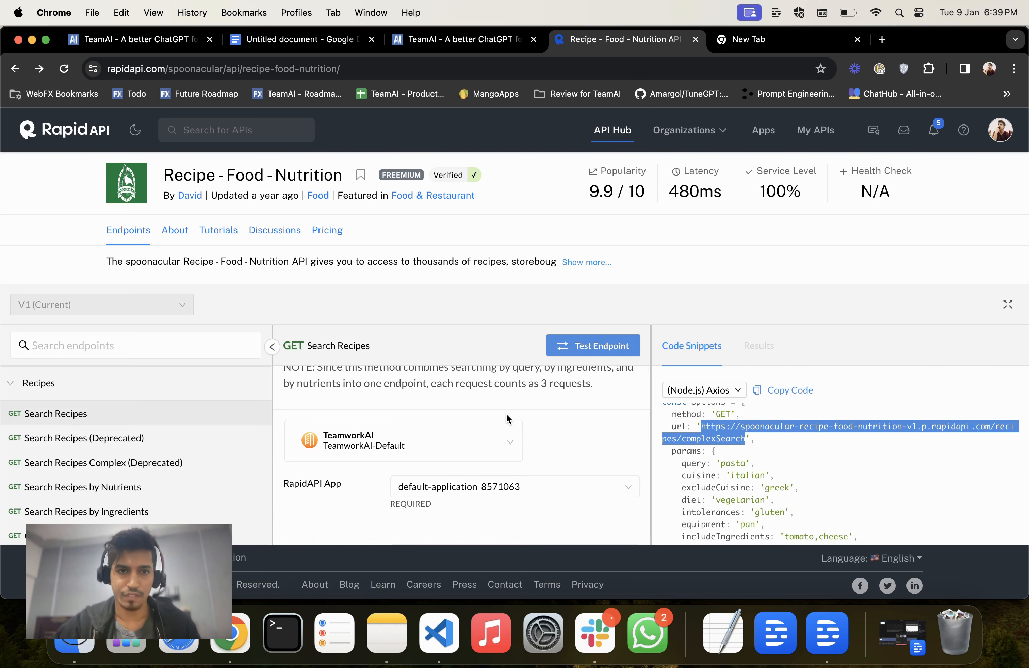
scroll(506, 413, "down", 3)
scroll(506, 413, "down", 1)
scroll(506, 413, "up", 1)
triple_click(292, 419)
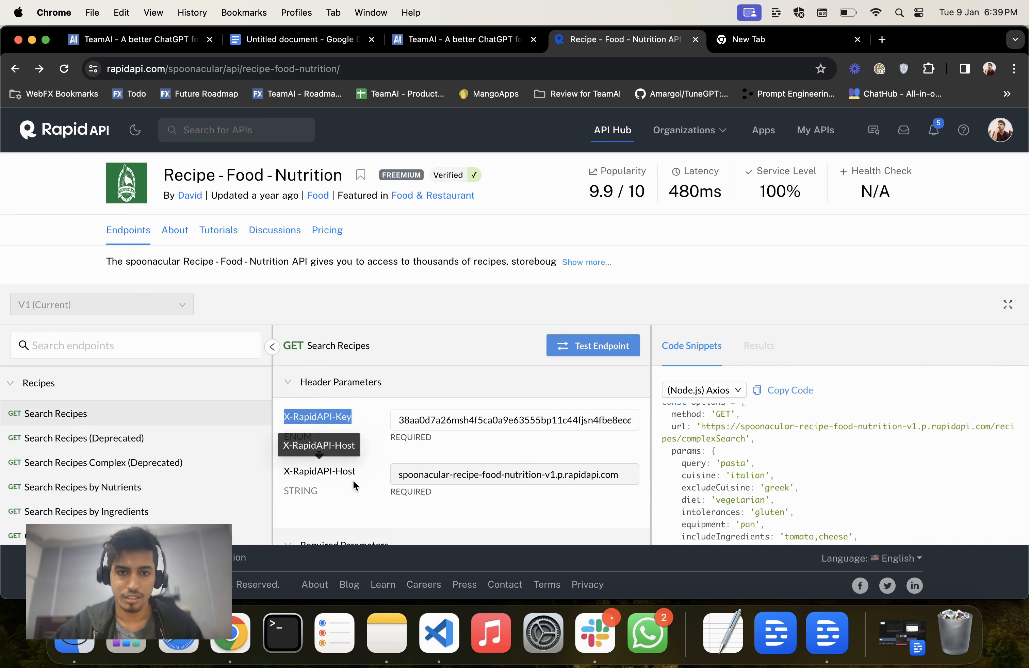
scroll(752, 489, "down", 10)
scroll(751, 489, "down", 10)
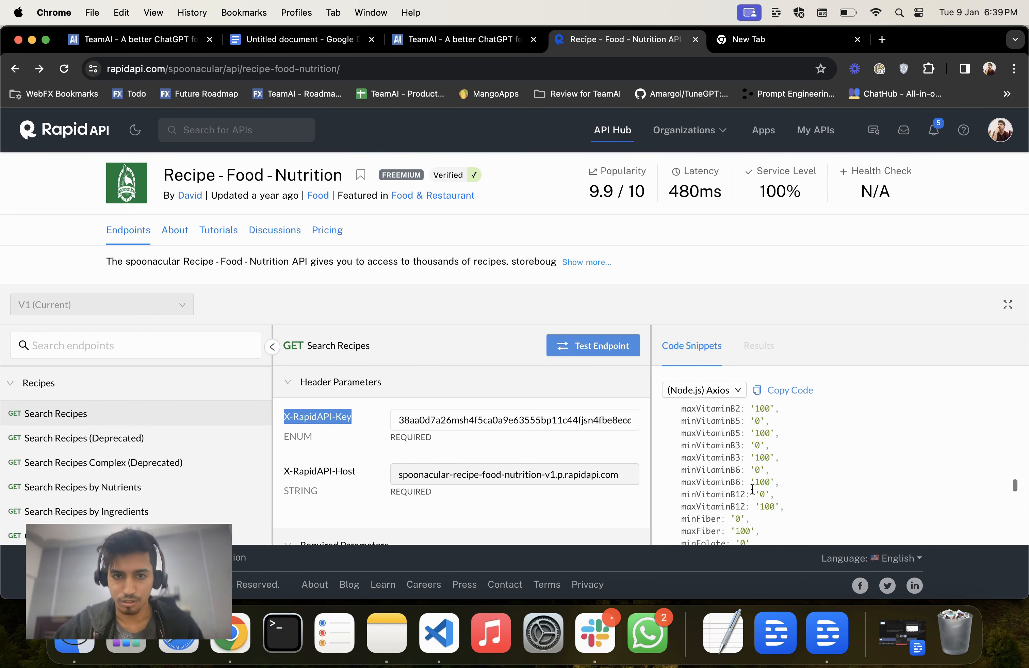
left_click_drag(688, 445, 689, 445)
left_click_drag(688, 444, 755, 444)
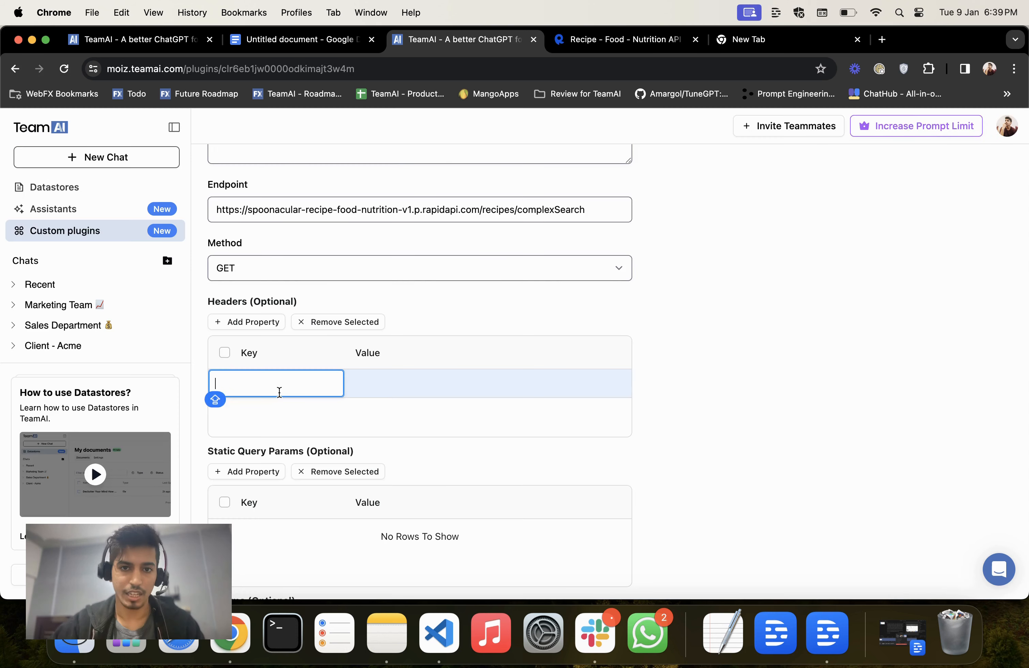
key("super+v")
- Copy the API key from RapidAPI's code snippet and paste it as the X-RapidAPI-Key header's value
left_click(581, 40)
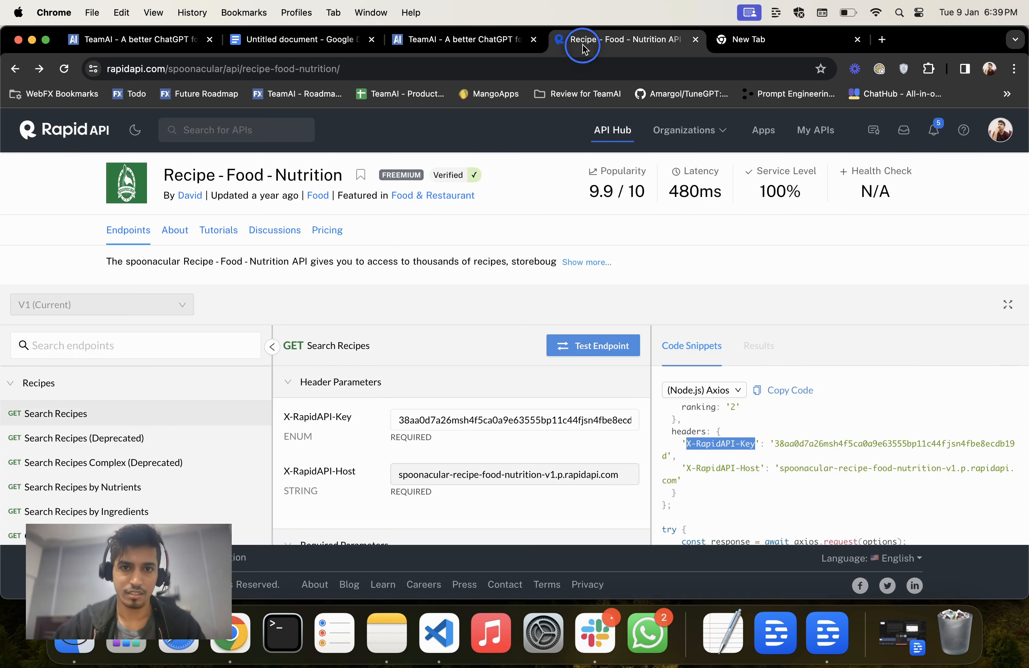
double_click(792, 446)
key("super+c")
left_click(477, 40)
double_click(399, 397)
double_click(404, 386)
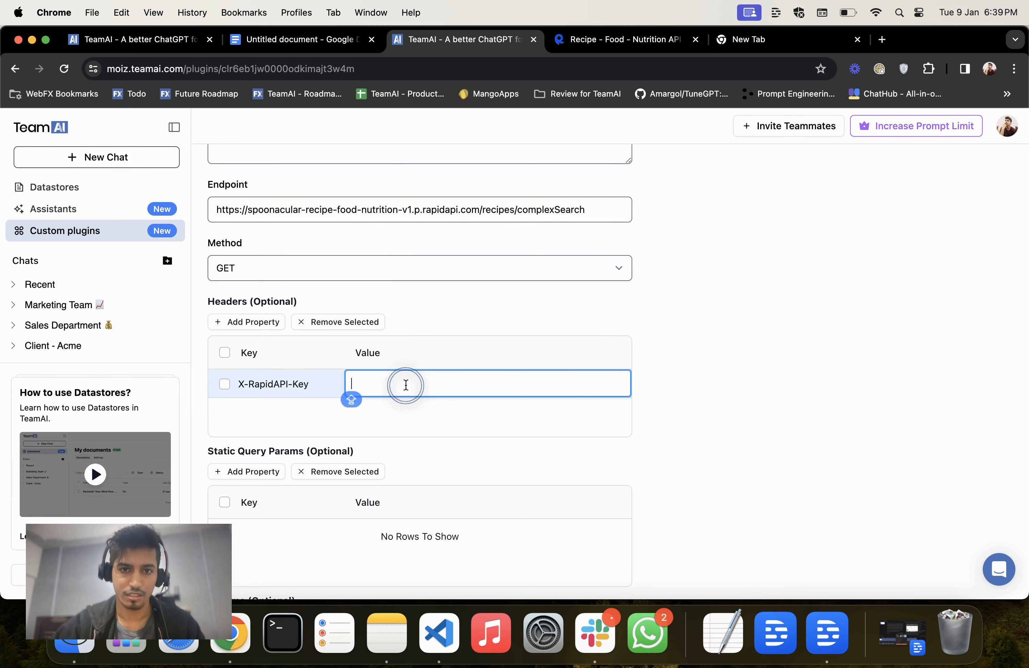
key("super+v")
- Add a second header, X-RapidAPI-Host, with the value spoonacular-recipe-food-nutrition-v1.p.rapidapi.com from RapidAPI's code snippet
key("ctrl+Tab")
left_click_drag(686, 469, 757, 471)
key("super+c")
left_click(436, 40)
double_click(275, 393)
left_click_drag(780, 469, 676, 478)
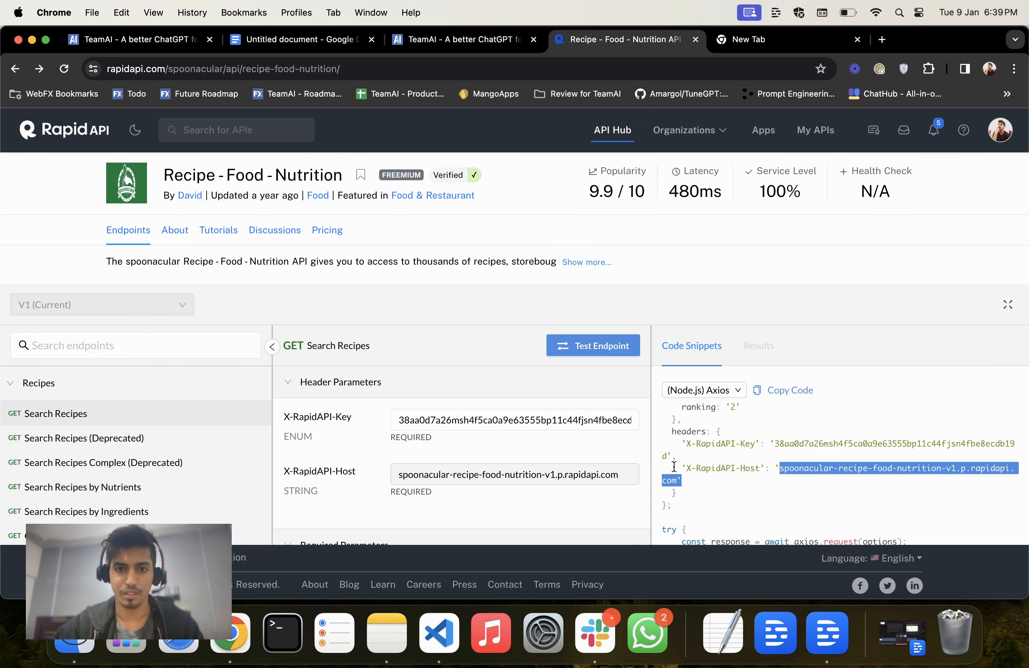
left_click(499, 45)
double_click(374, 387)
key("super+v")
key("Return")
- Examine the required query parameter of Search Recipes on RapidAPI and the plugin's static query params and schema sections
scroll(464, 363, "down", 5)
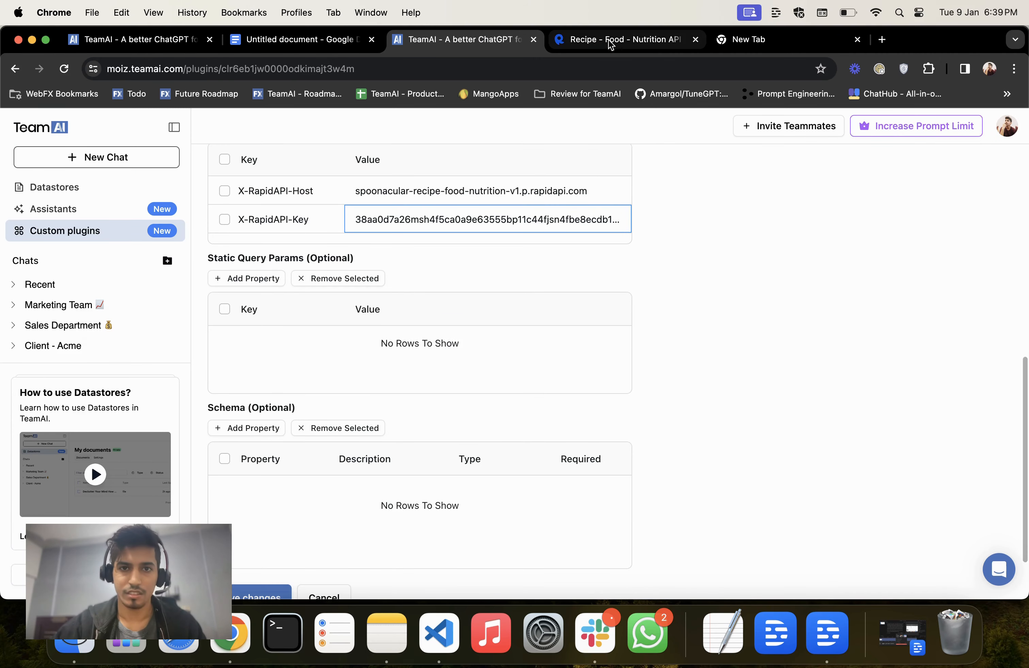
left_click(624, 39)
scroll(758, 460, "down", 10)
scroll(758, 459, "up", 5)
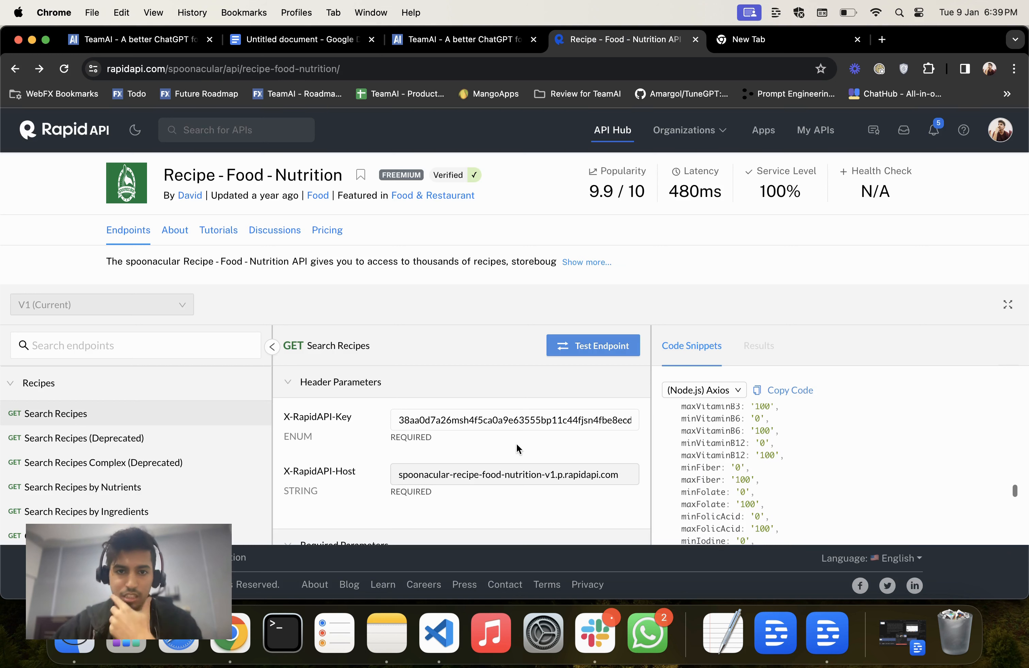
scroll(516, 444, "down", 5)
scroll(379, 421, "up", 2)
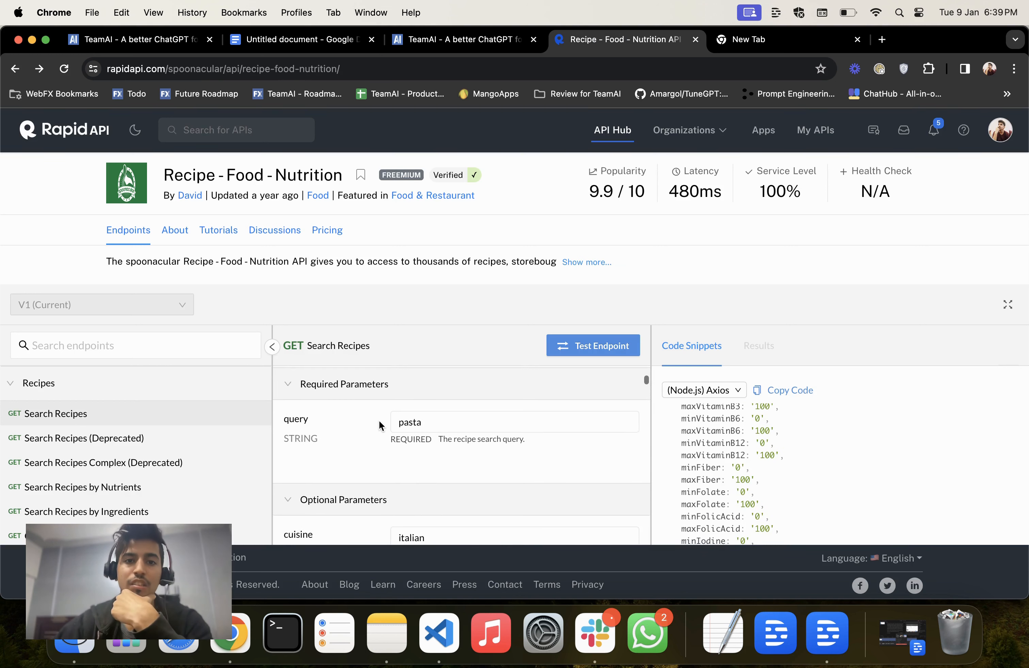
double_click(301, 428)
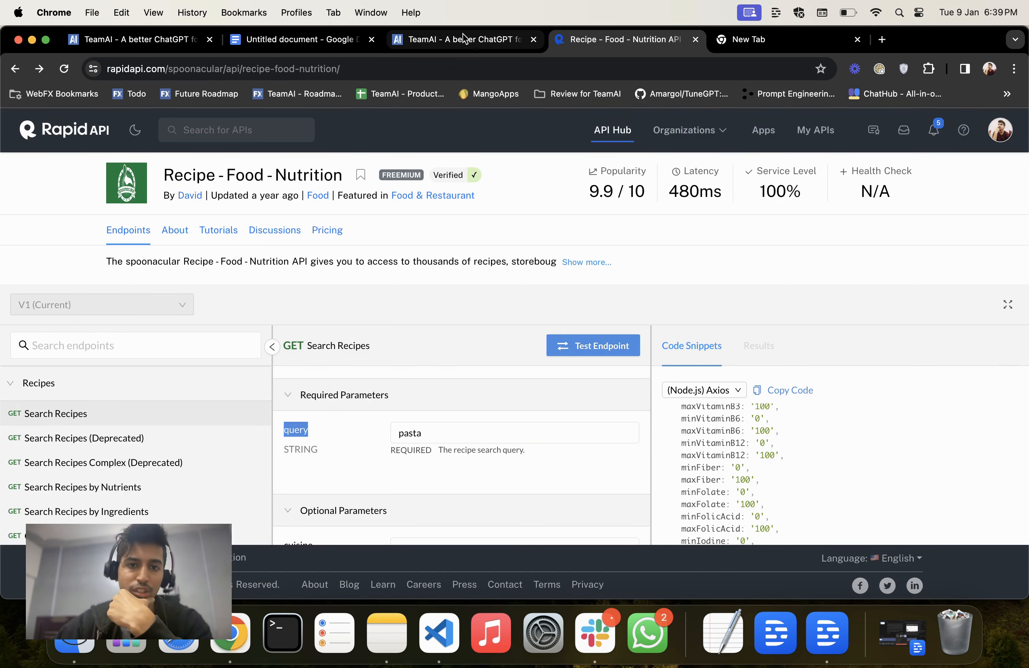
left_click(464, 40)
scroll(350, 346, "down", 3)
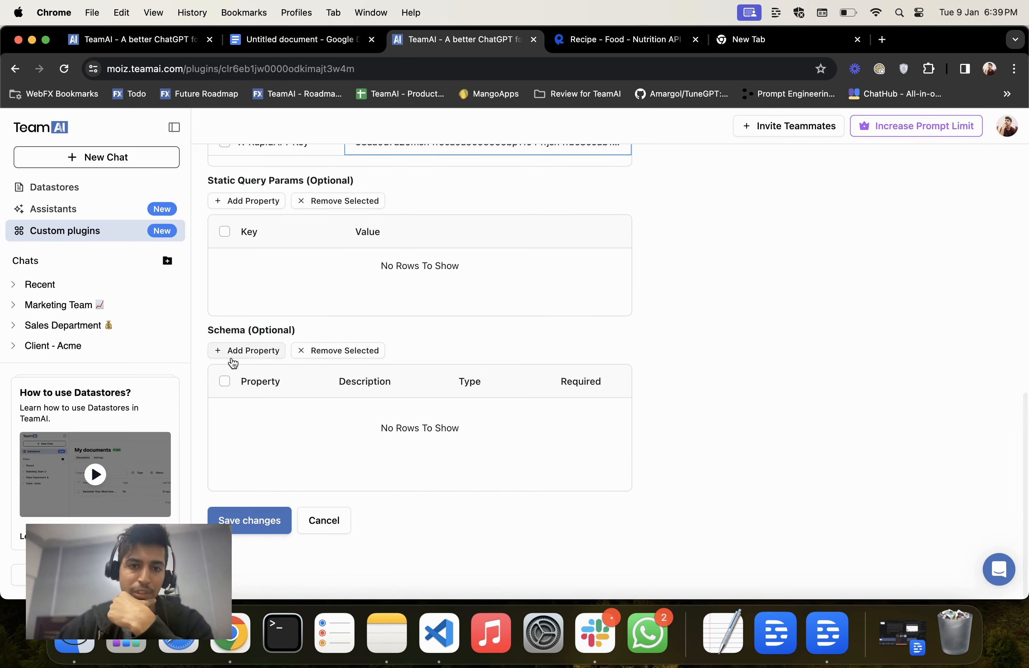
- Review the request methods available for the plugin without changing the selection
scroll(282, 332, "up", 1)
scroll(282, 333, "up", 6)
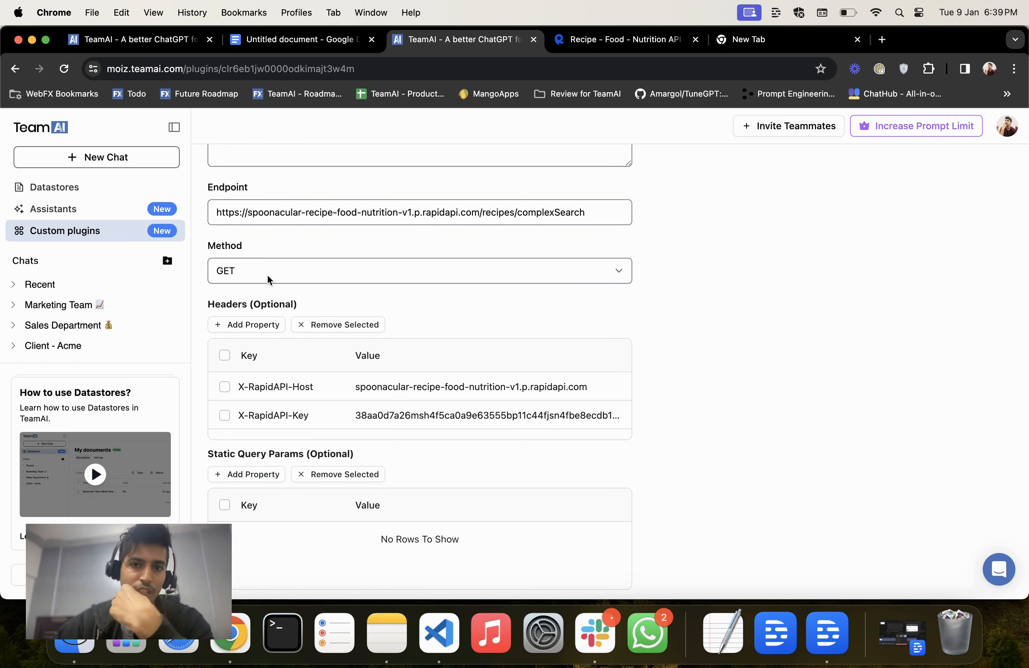
left_click(242, 272)
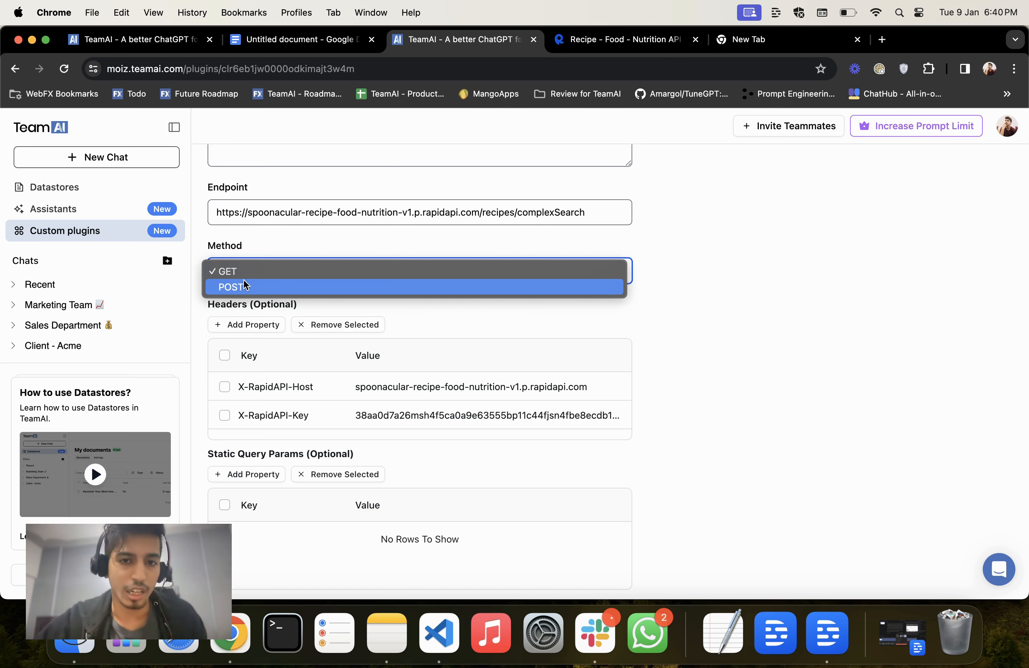
left_click(516, 474)
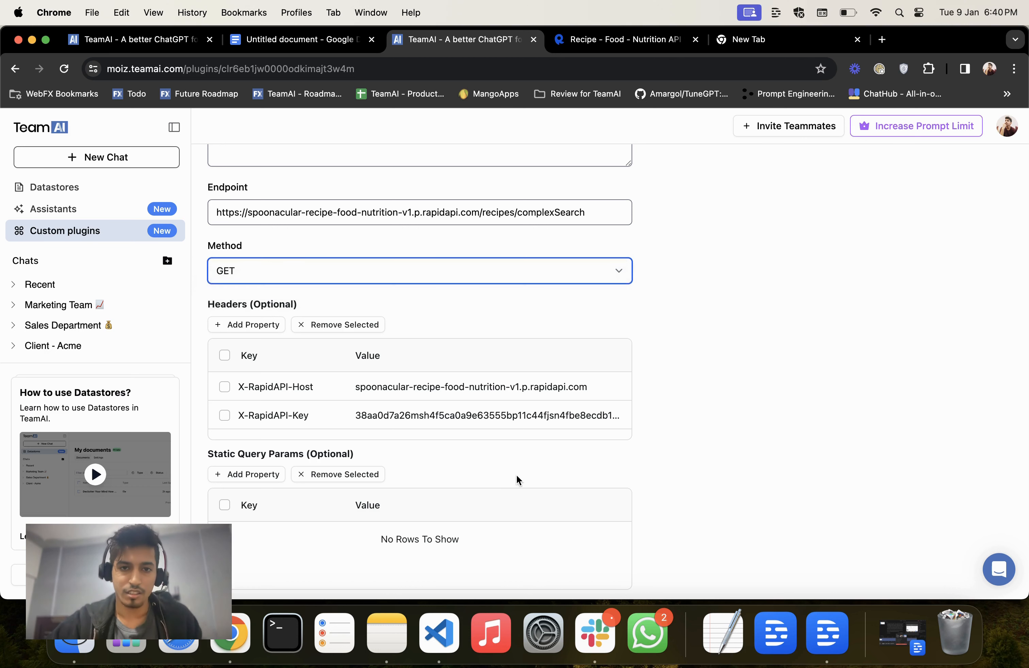
scroll(516, 474, "down", 5)
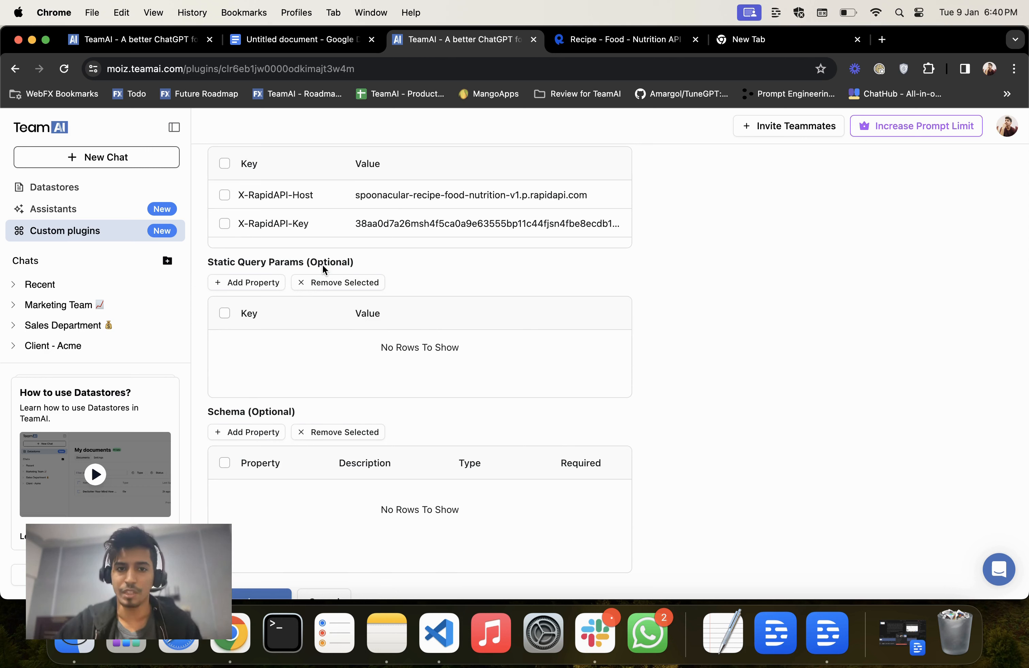
left_click(267, 287)
double_click(265, 338)
type("TOKEN")
key("BackSpace")
key("BackSpace")
key("BackSpace")
key("BackSpace")
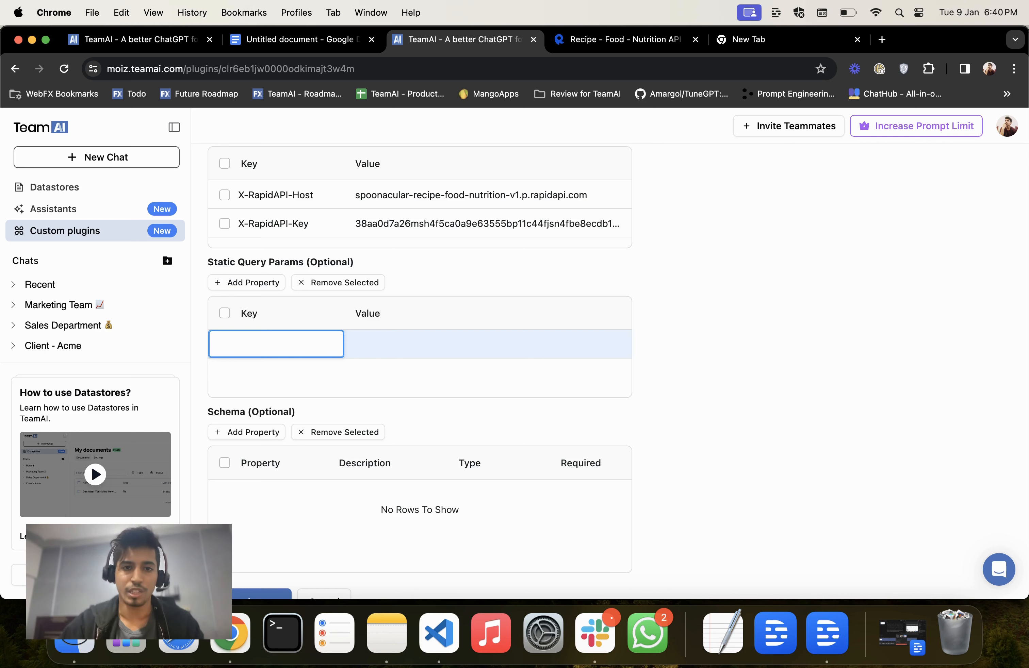
left_click(338, 395)
left_click(401, 345)
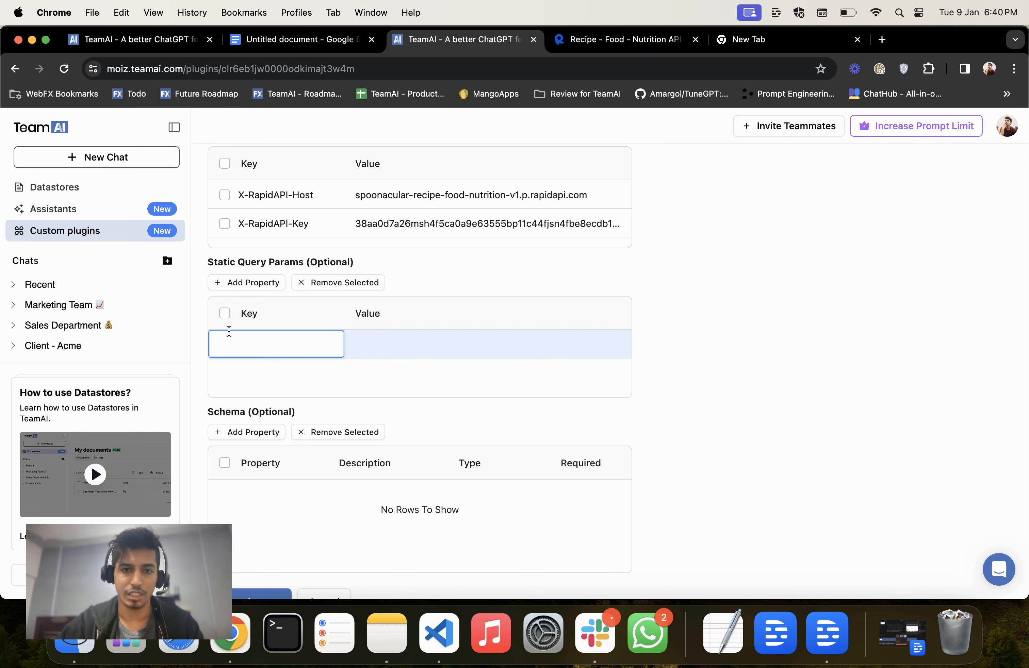
left_click(225, 343)
left_click(330, 284)
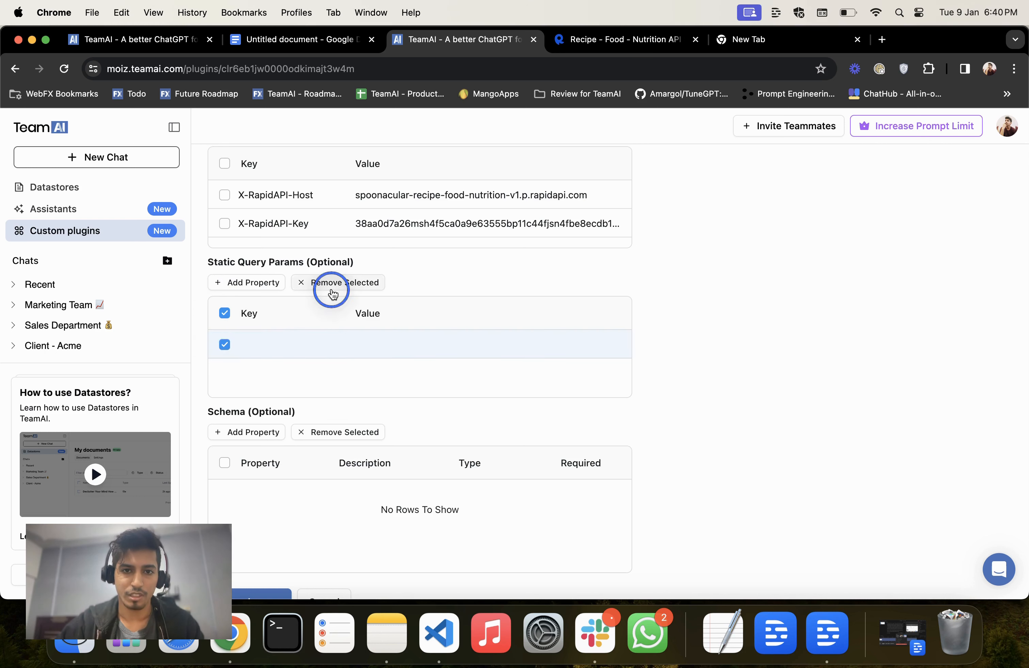
- Remove the empty row from the plugin's static query params
scroll(355, 418, "down", 2)
left_click(231, 333)
left_click(315, 332)
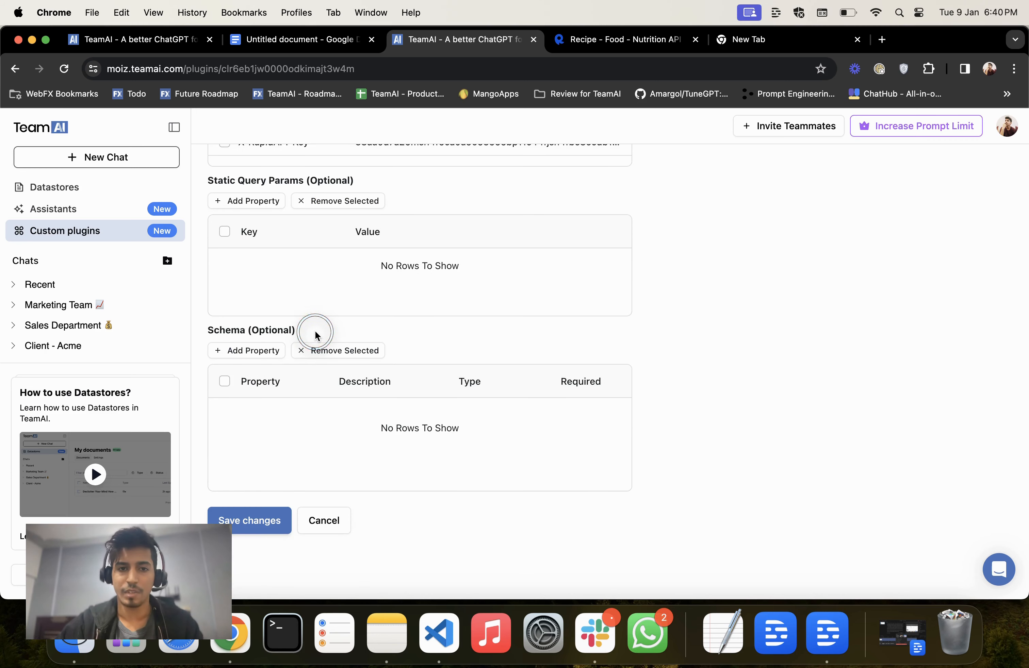
- Check the required parameter on RapidAPI and add a schema property named query to the plugin
left_click(629, 38)
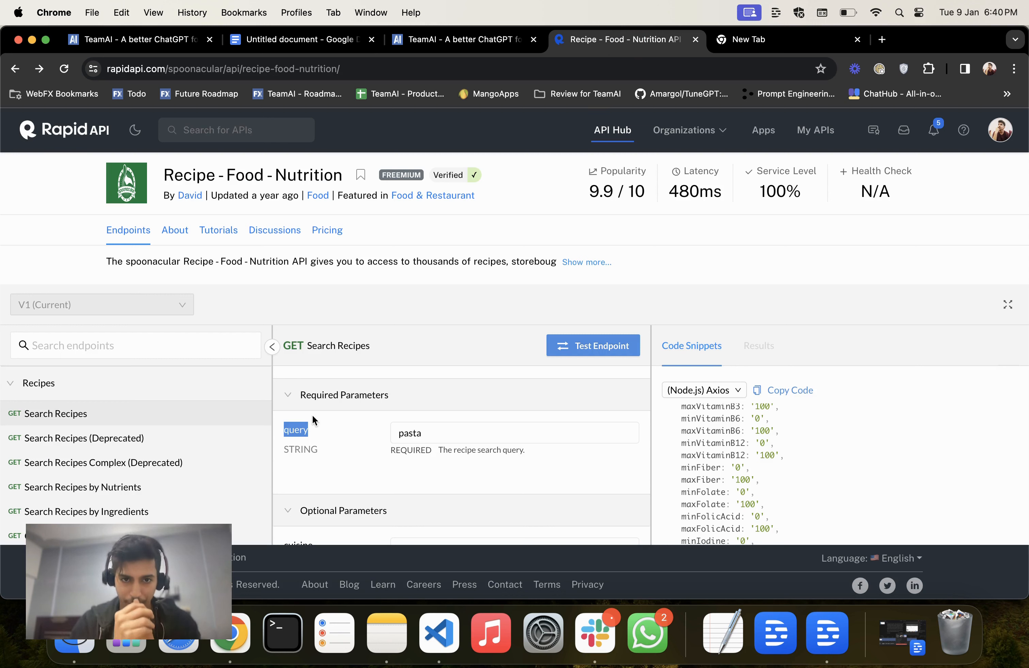
left_click(455, 32)
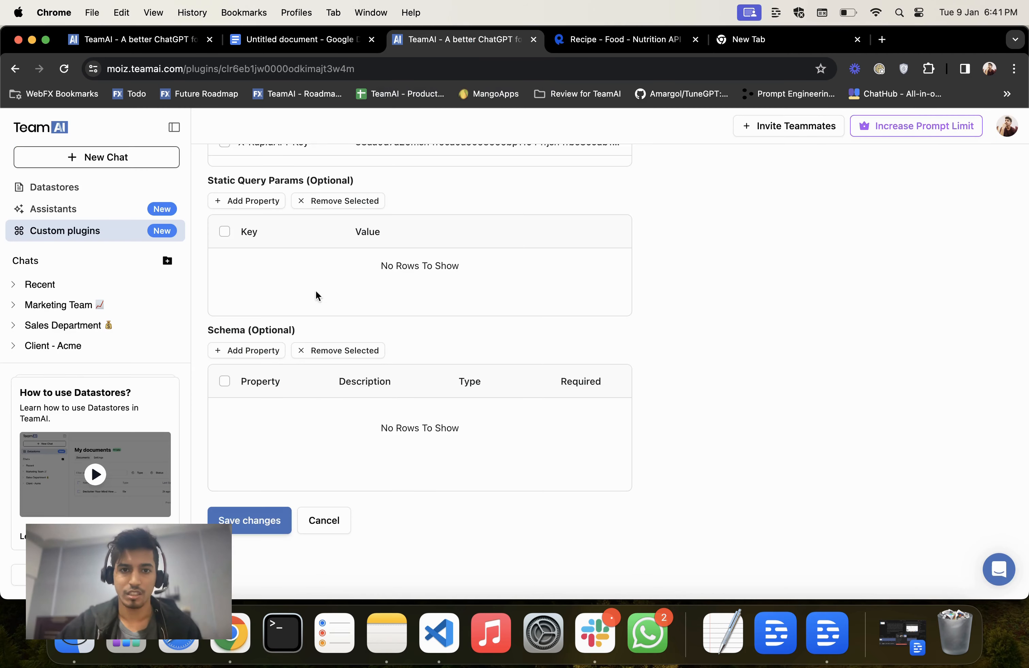
left_click(263, 360)
left_click(266, 411)
type("query")
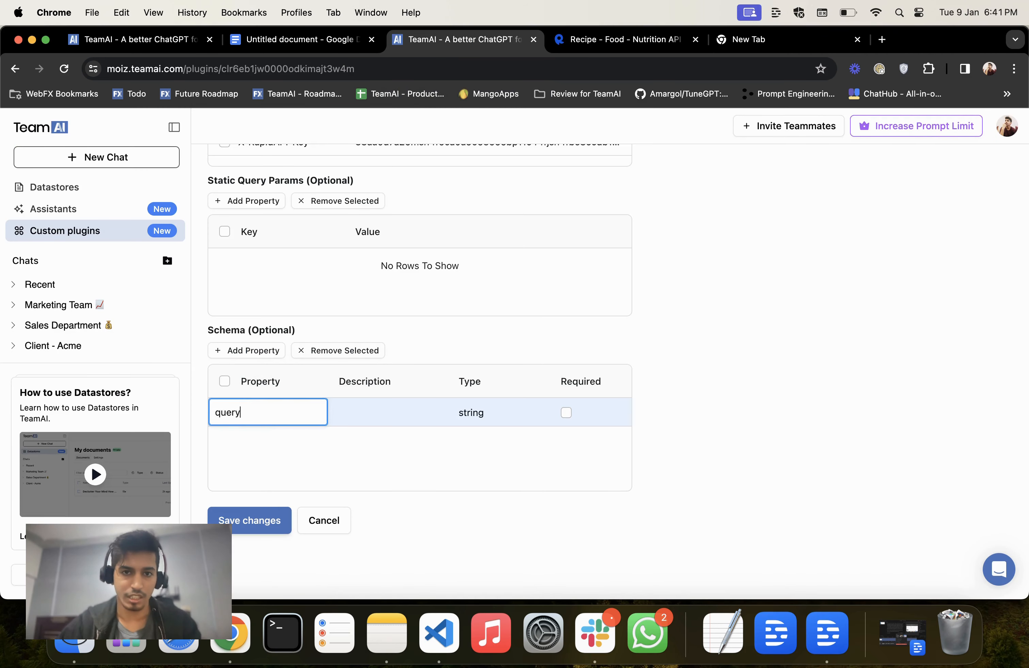
key("Tab")
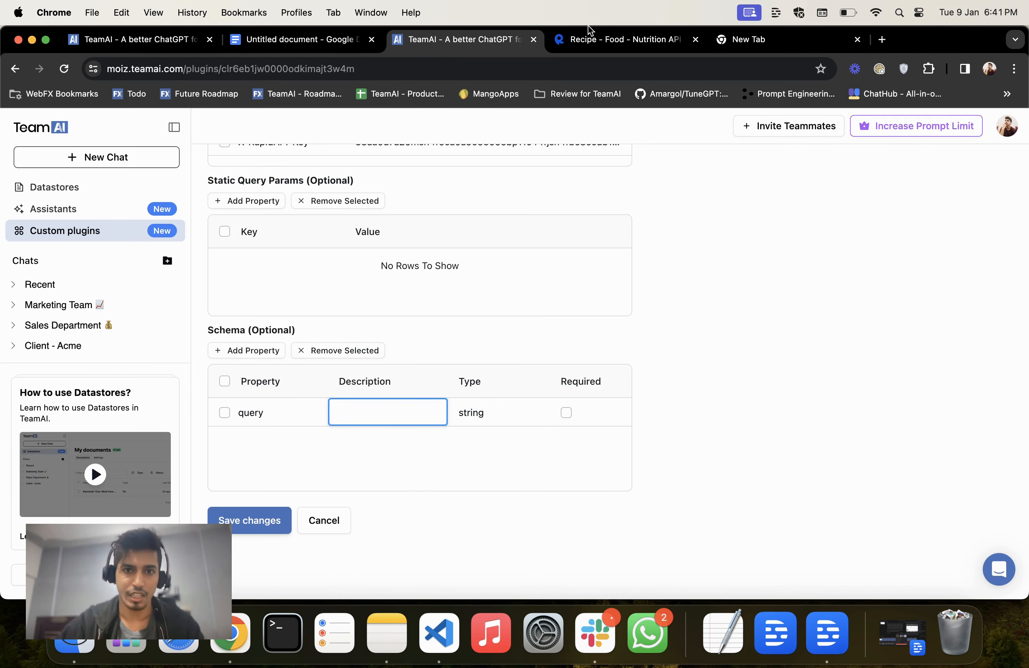
- Copy RapidAPI's description "The recipe search query." into the query property's description and mark the property as required
left_click(611, 48)
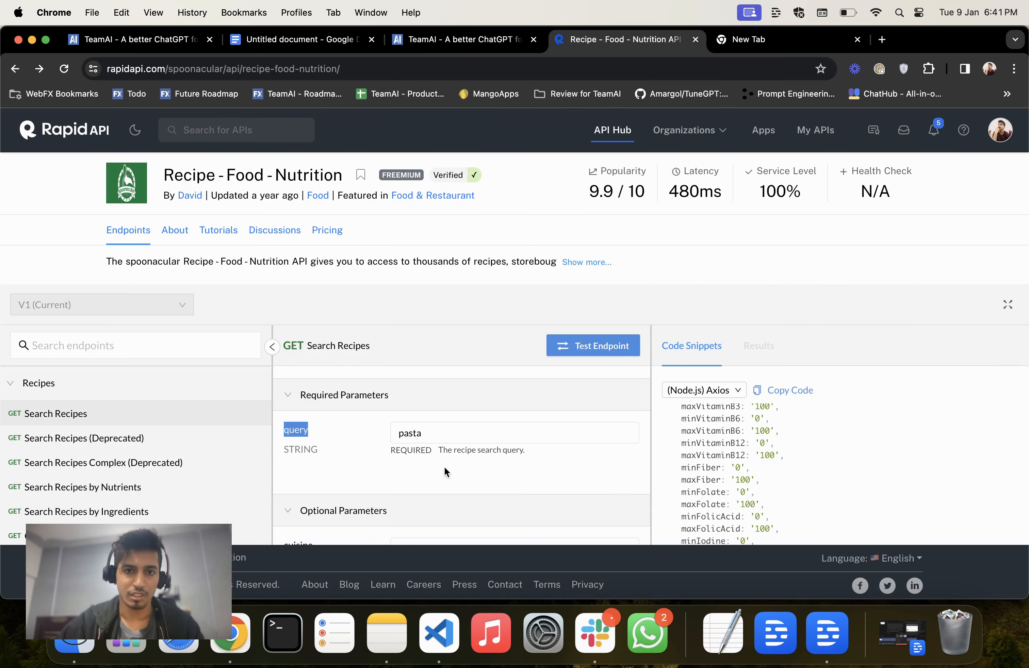
triple_click(459, 451)
key("super+c")
left_click(481, 39)
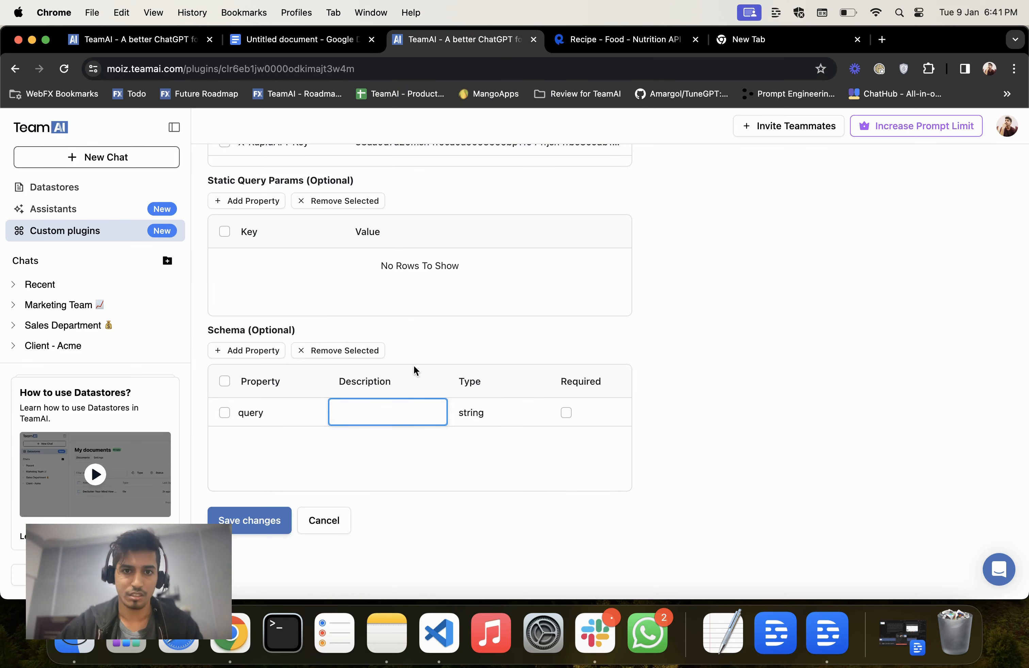
key("super+v")
left_click(566, 413)
- Review the plugin's settings from the name and endpoint down to the headers and schema
scroll(553, 306, "up", 10)
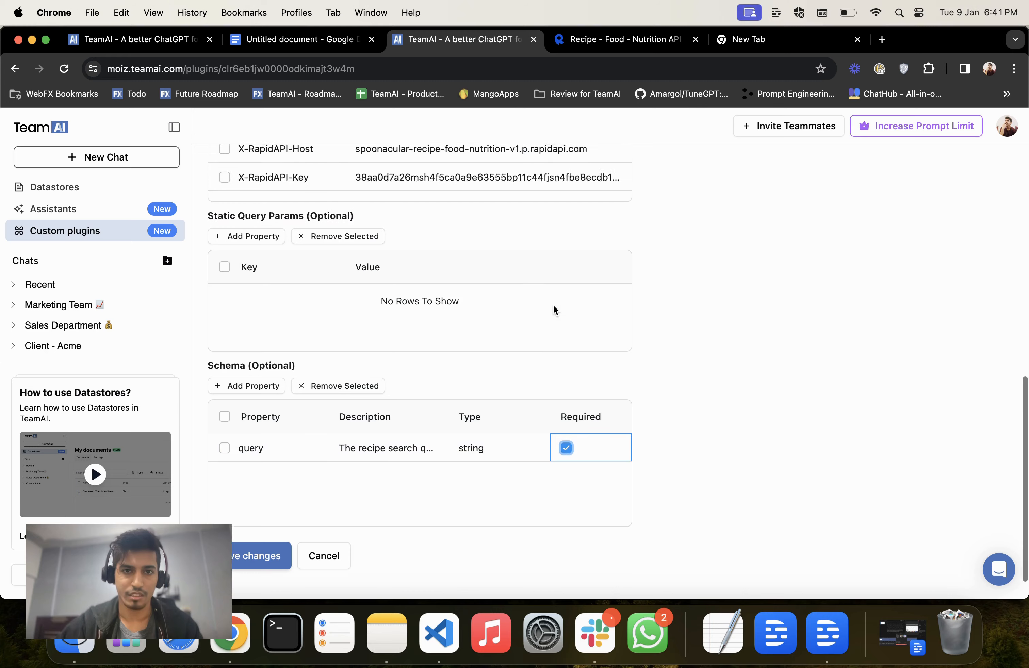
scroll(553, 306, "up", 2)
scroll(547, 341, "down", 3)
scroll(548, 341, "up", 3)
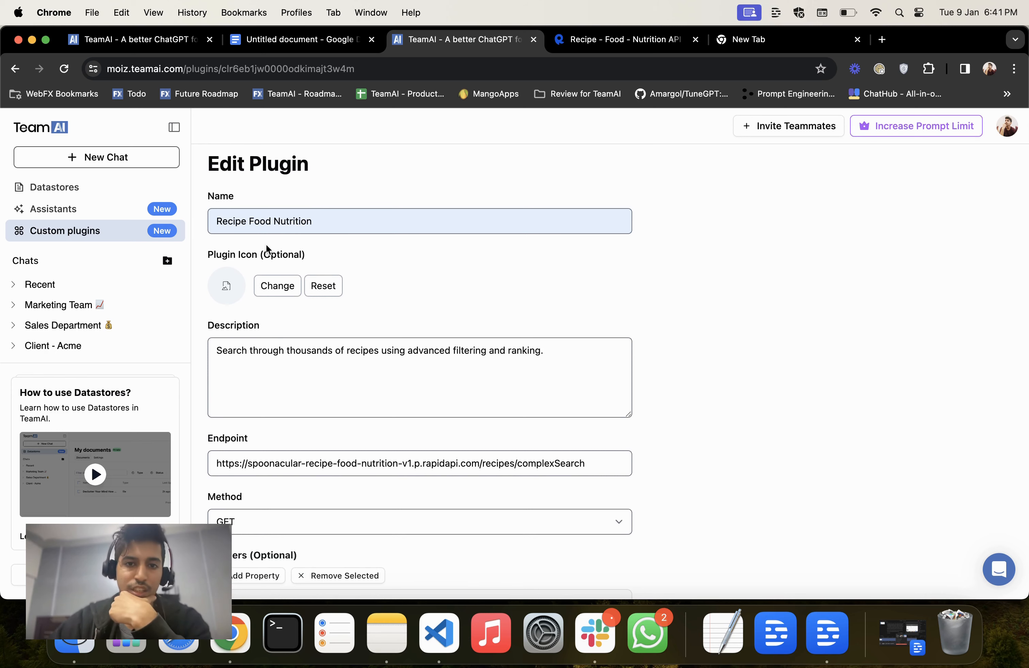
scroll(265, 243, "down", 1)
scroll(266, 244, "down", 10)
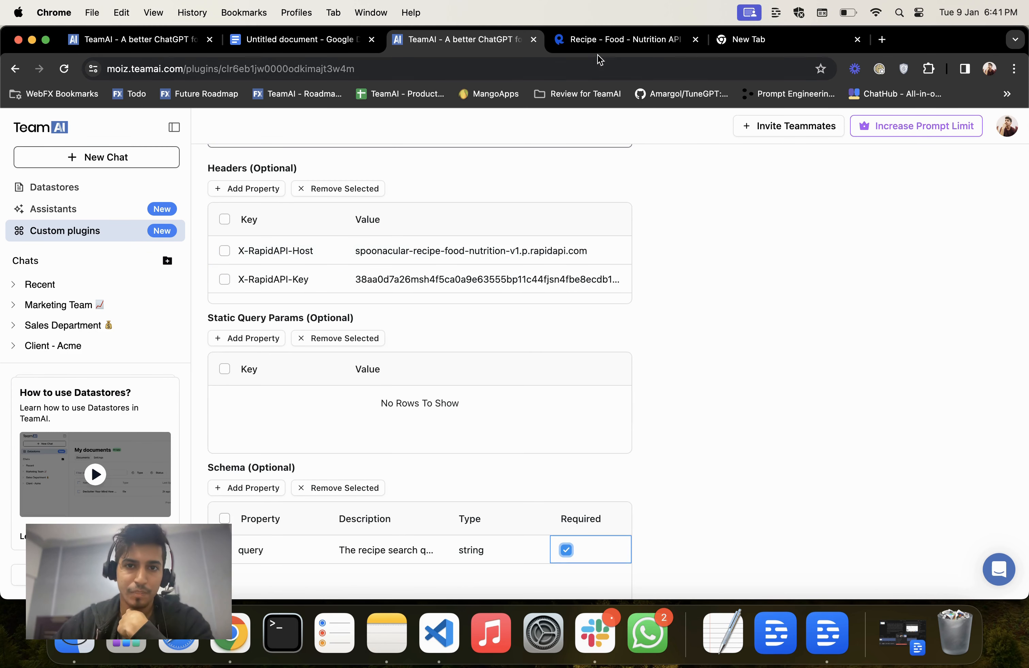
- Examine the optional Search Recipes parameters, such as cuisine, in RapidAPI's code snippet and parameter list, comparing them with the plugin's schema
left_click(596, 39)
scroll(760, 479, "up", 15)
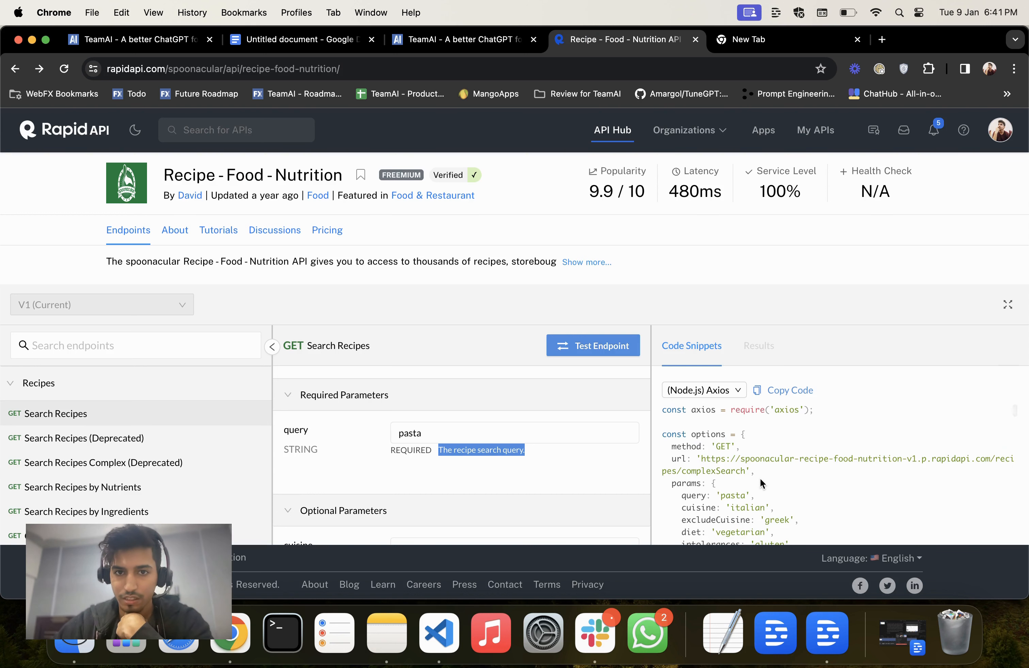
scroll(759, 479, "down", 3)
scroll(759, 478, "up", 3)
left_click_drag(688, 436, 757, 479)
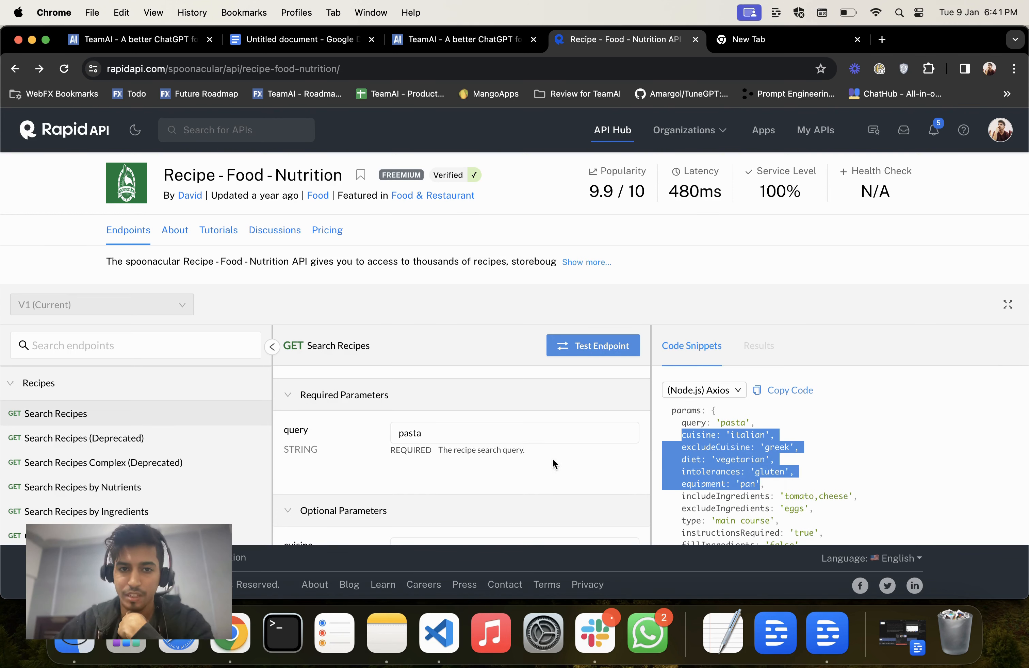
scroll(551, 460, "down", 3)
left_click_drag(284, 427, 352, 464)
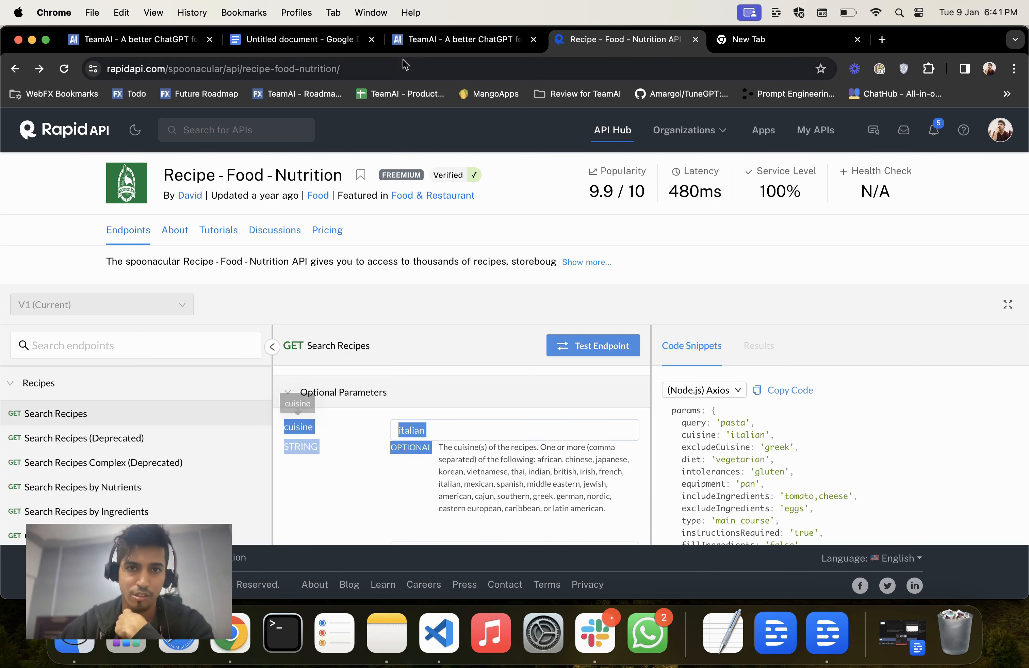
key("ctrl+shift+Tab")
scroll(285, 439, "down", 3)
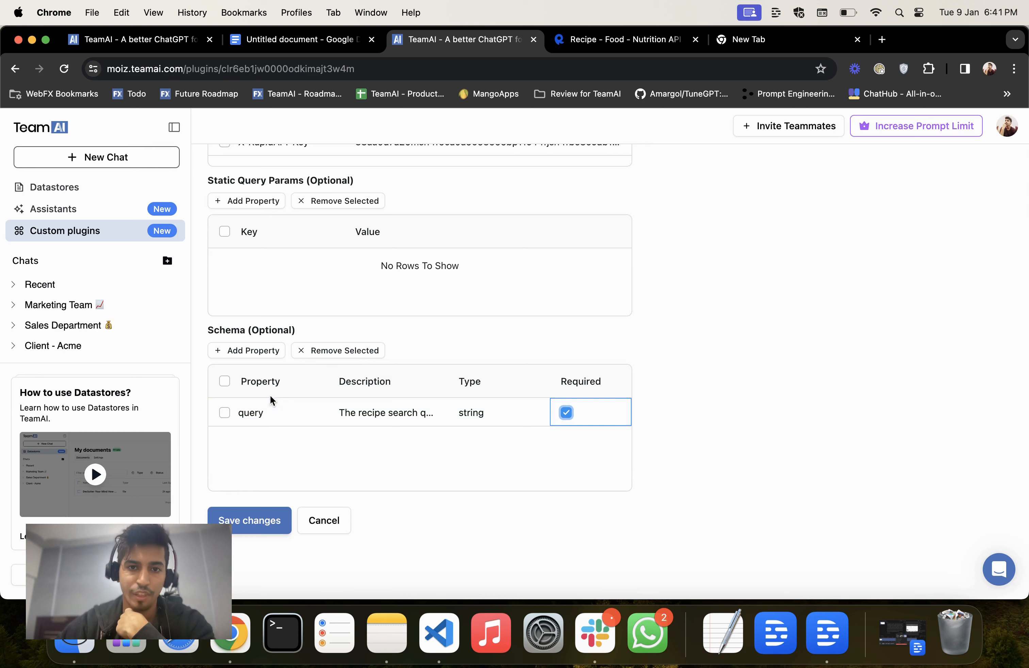
left_click(604, 45)
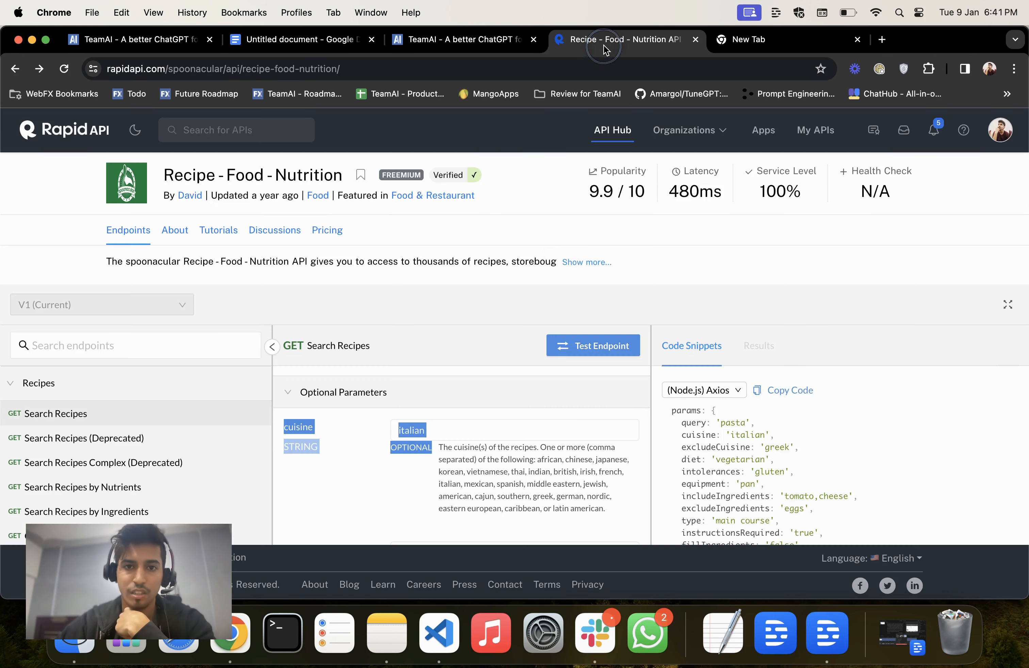
scroll(473, 455, "down", 1)
scroll(472, 454, "up", 2)
left_click(355, 429)
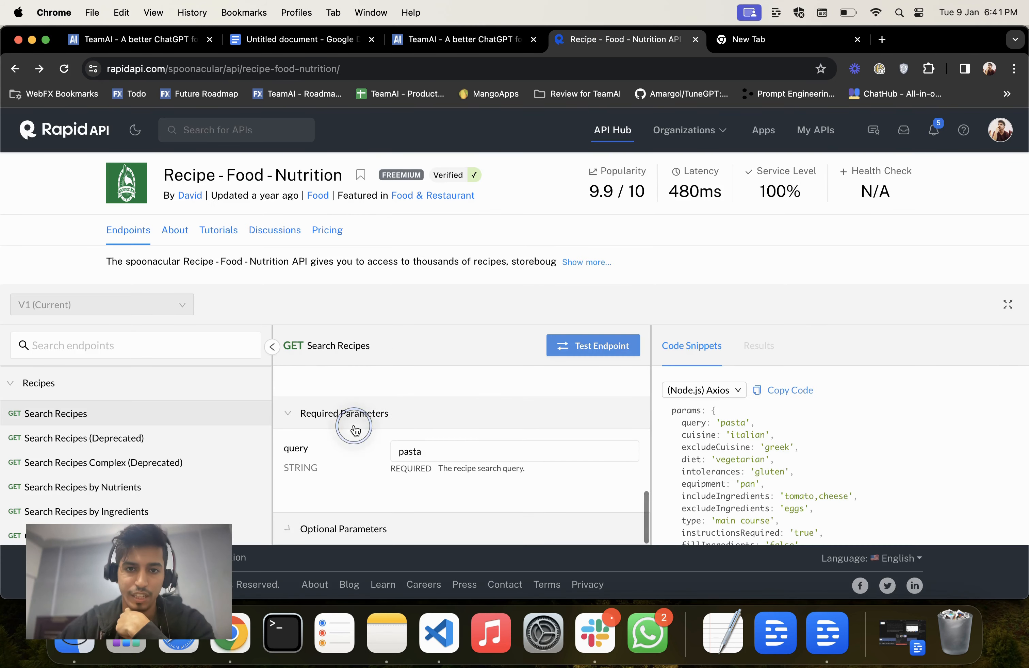
scroll(733, 499, "down", 5)
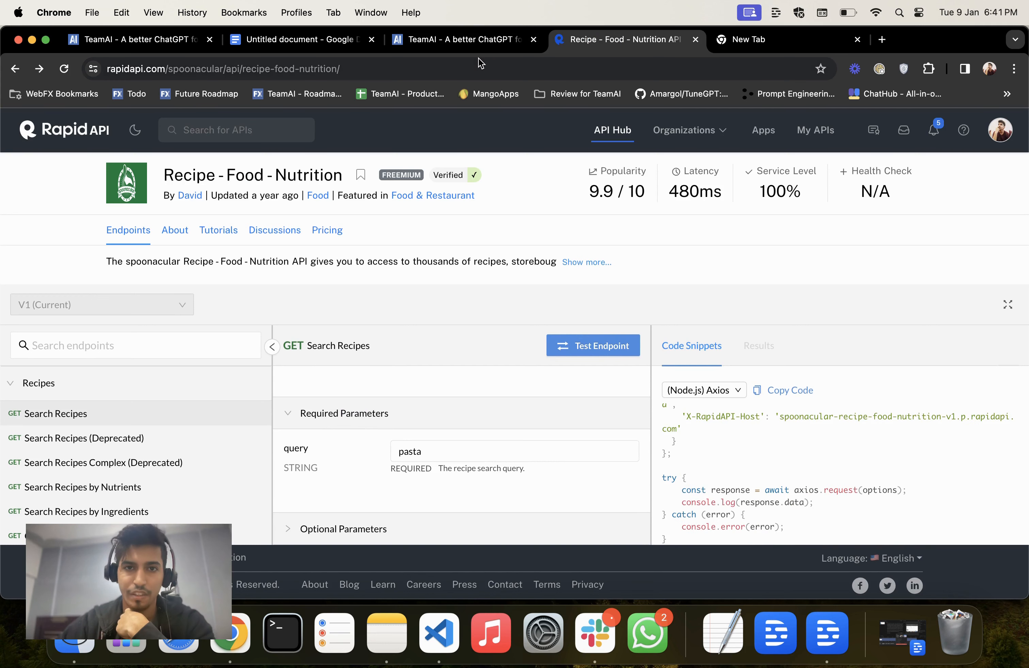
- Save the plugin's changes in TeamAI and reload the page to check the stored query params and schema
left_click(480, 47)
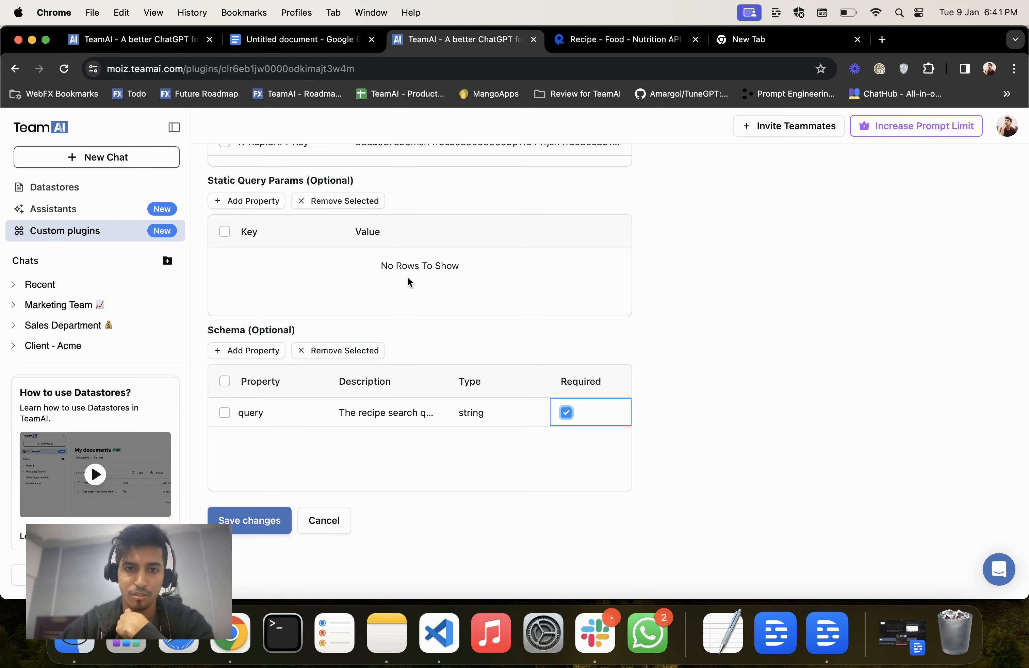
left_click(272, 523)
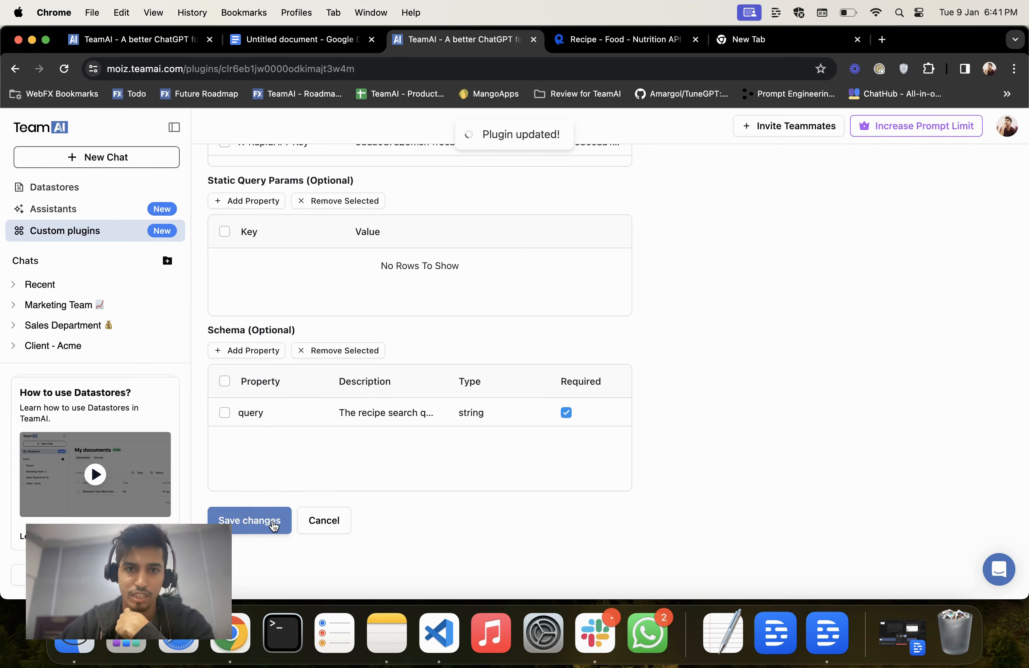
left_click(70, 69)
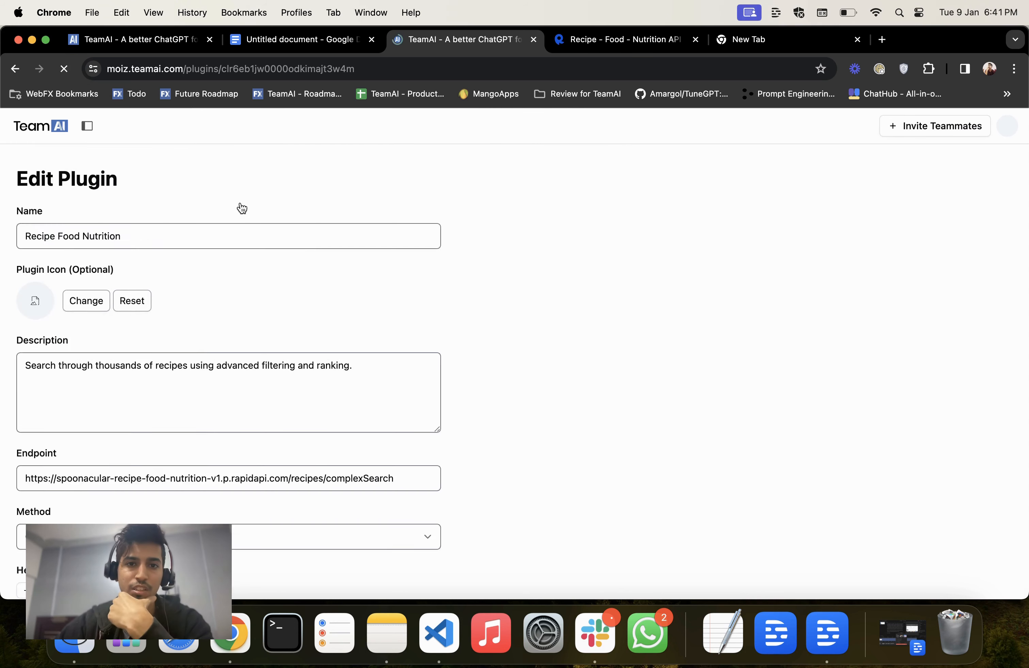
scroll(341, 296, "down", 7)
scroll(343, 339, "down", 5)
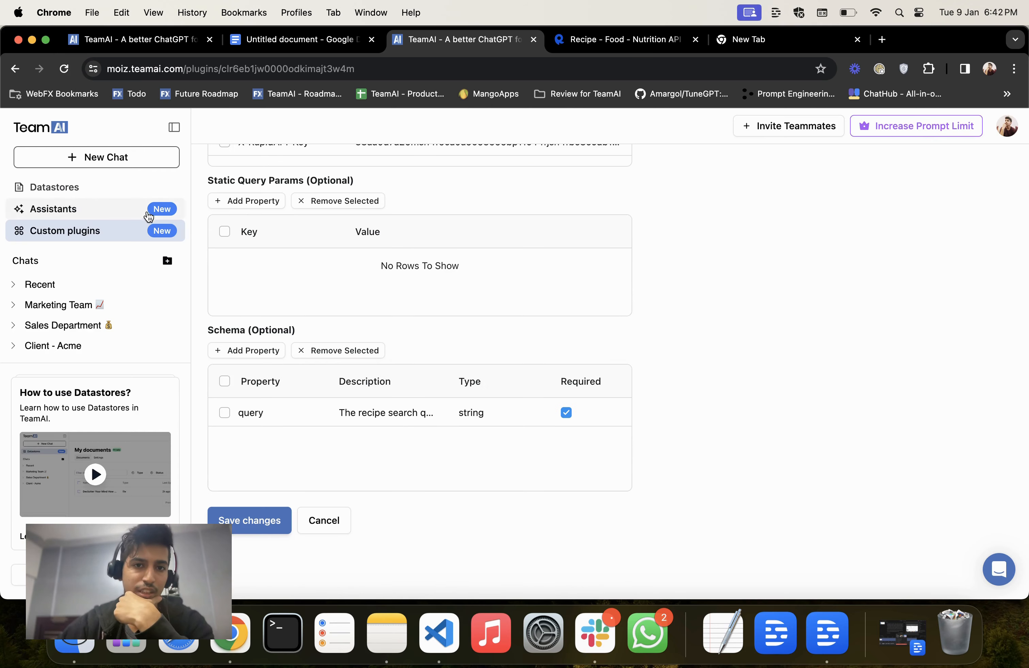
- Start a new chat using the GPT-4-Turbo model with the Recipe Food Nutrition plugin enabled
left_click(136, 168)
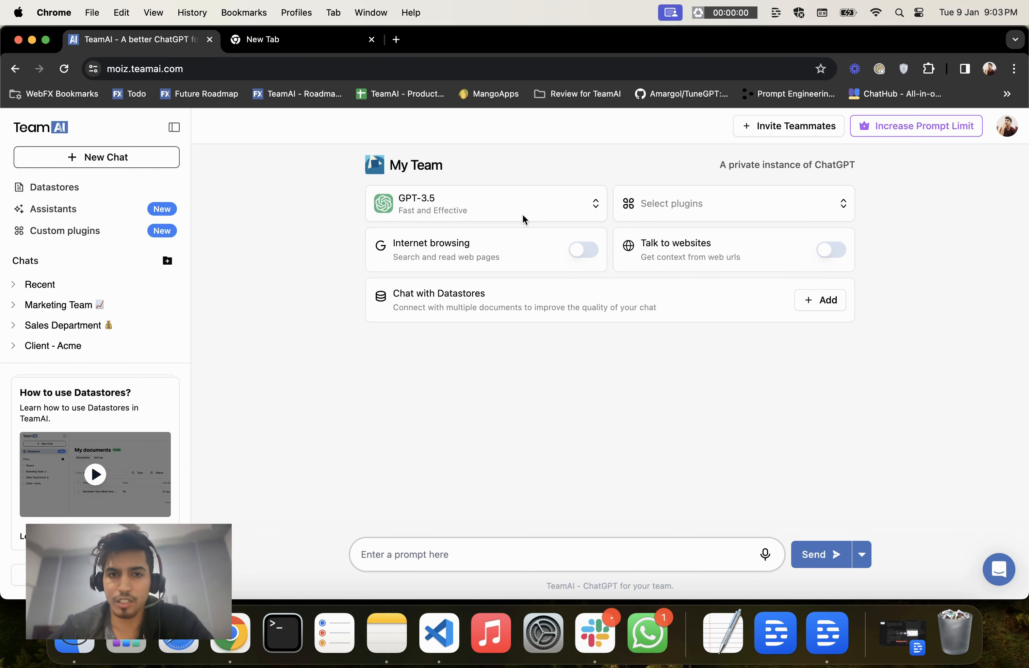
left_click(523, 214)
left_click(469, 340)
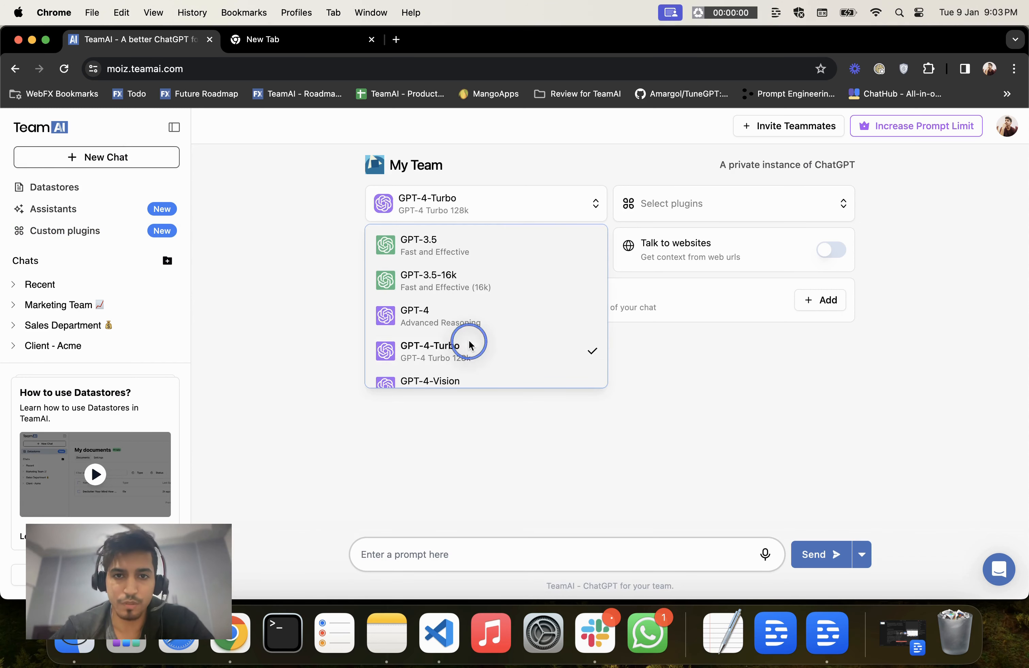
left_click(657, 196)
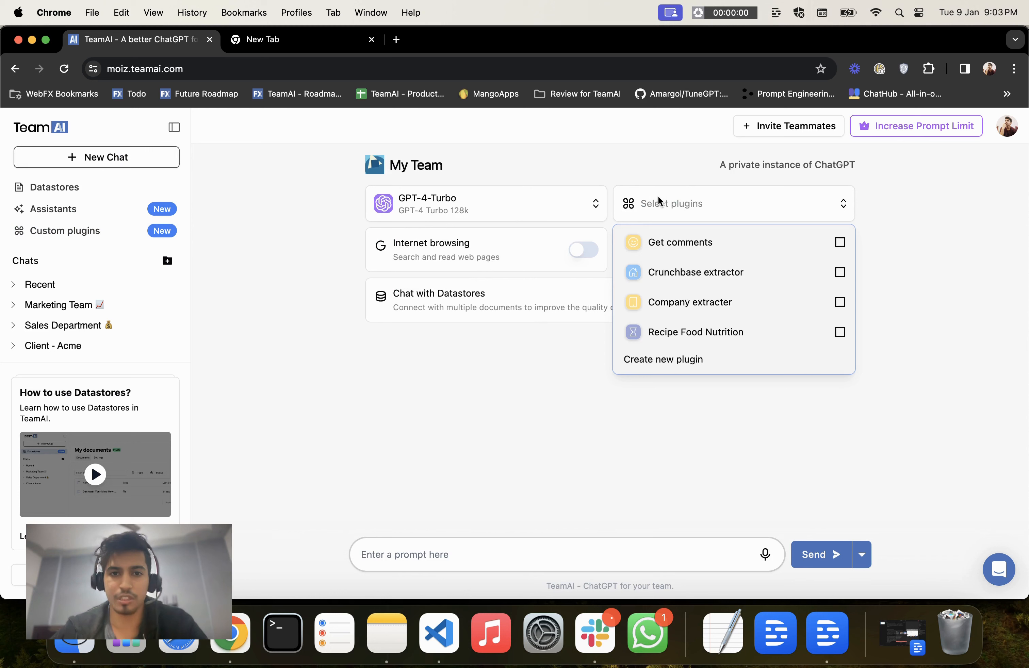
left_click(675, 331)
left_click(559, 419)
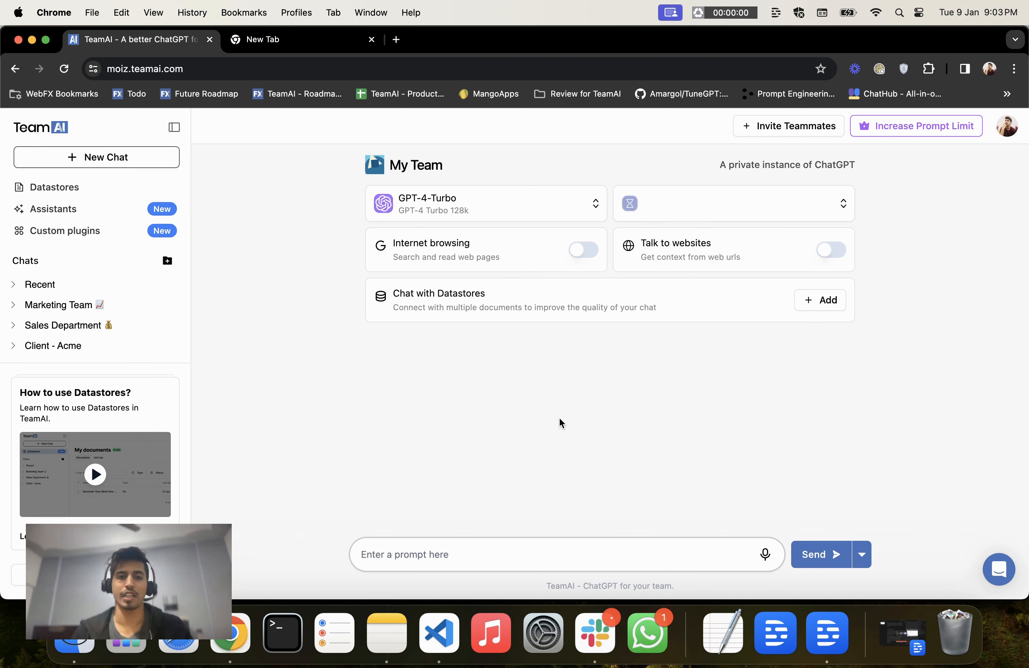
- Send the prompt "give me list of pasta" in the new chat
left_click(535, 546)
type("gi")
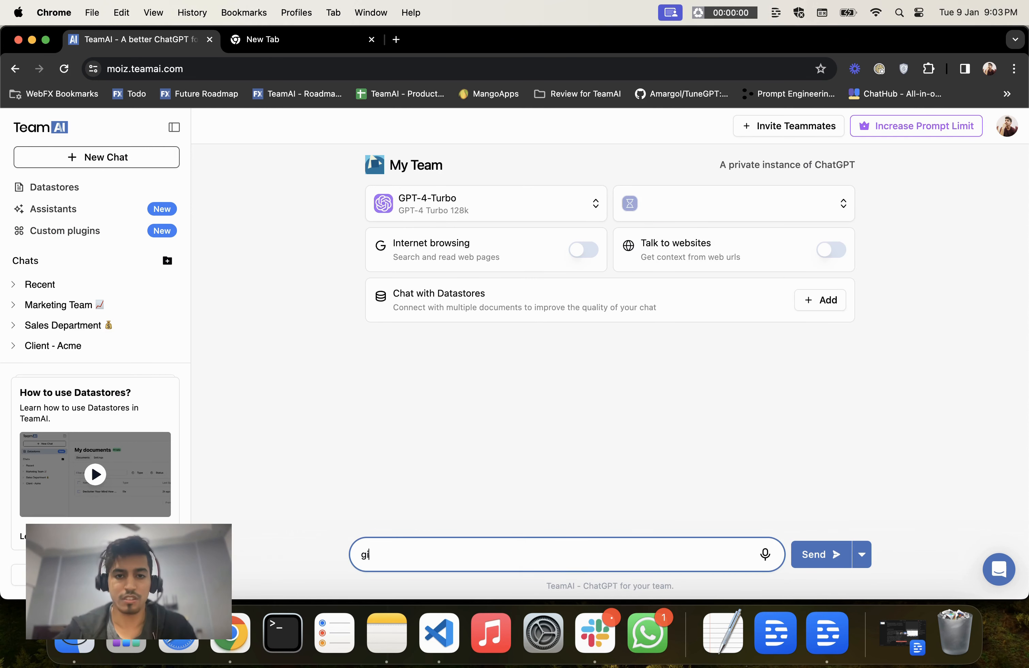
type("ve me list of ")
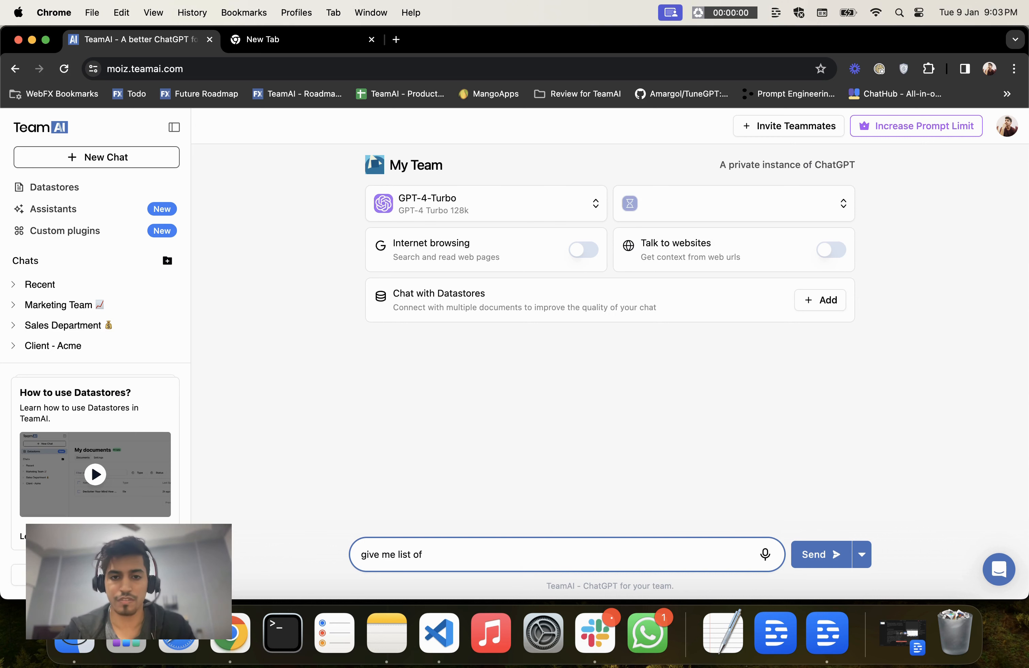
type("pasta")
key("Return")
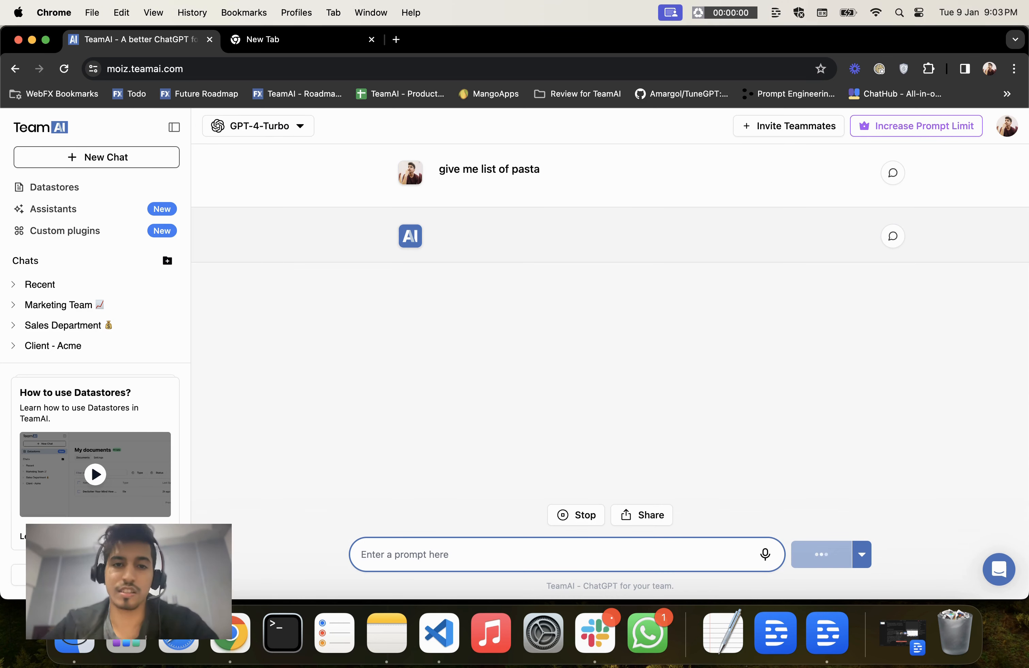